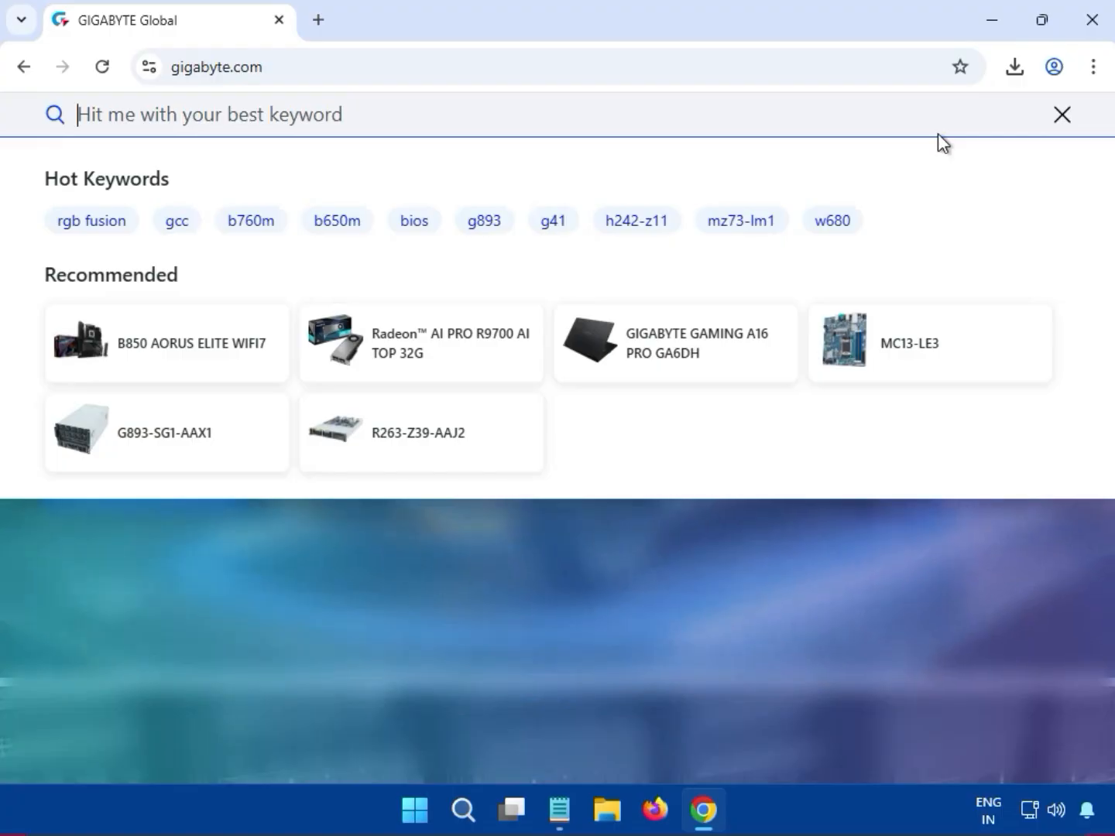
# Search the GIGABYTE site for B760M DS3H WIFI6E GEN5, filter the results to products, and open the motherboard's product page.
pyautogui.write('B760M DS3H WIFI6E GEN5')
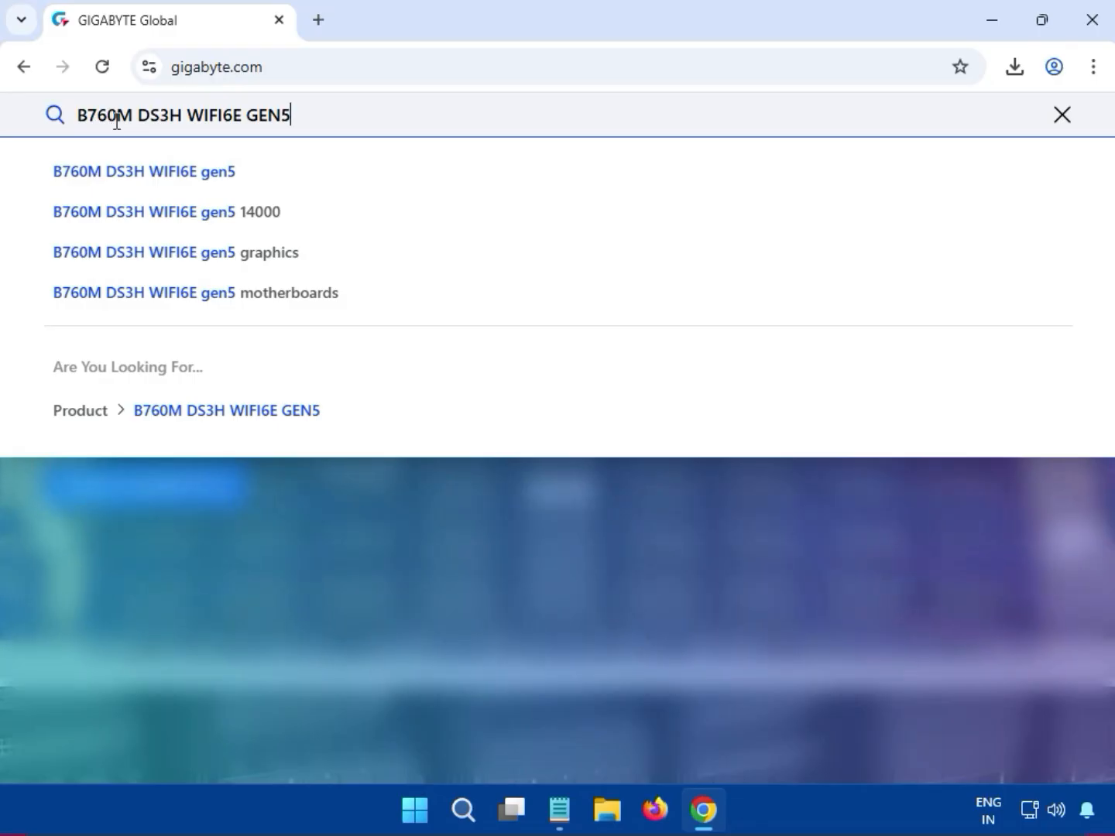
pyautogui.press('Return')
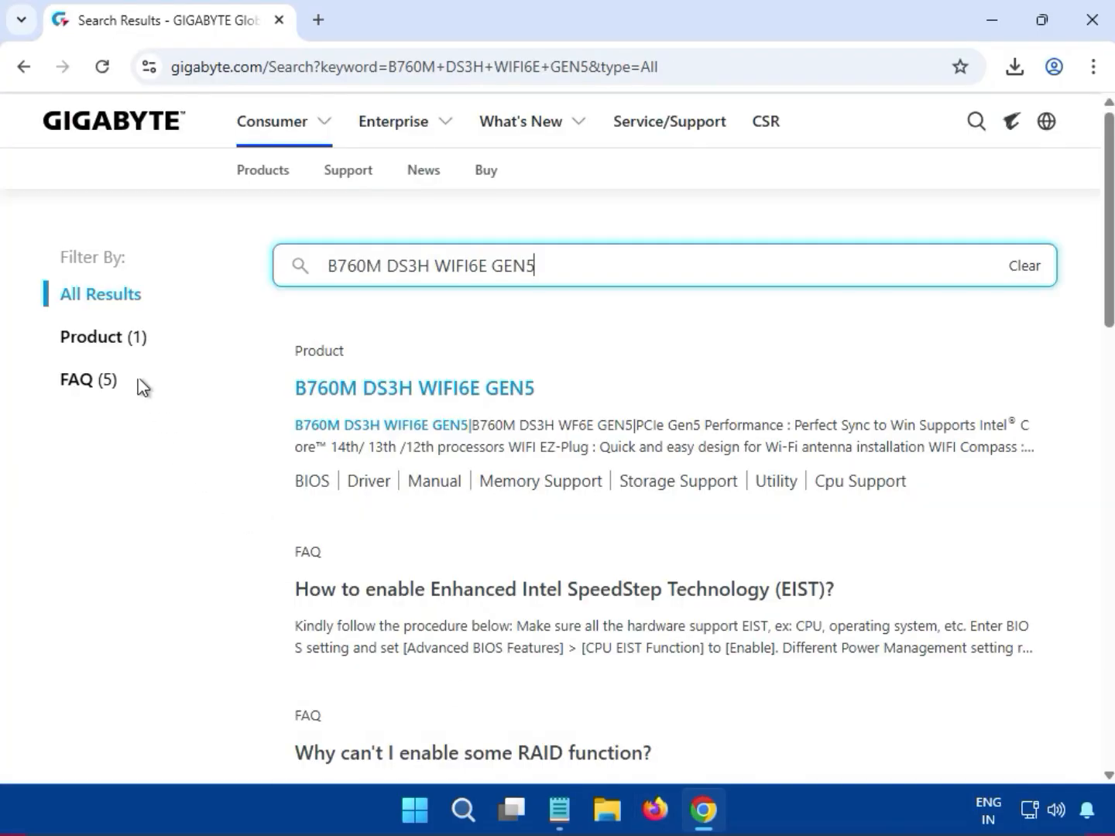
pyautogui.click(131, 341)
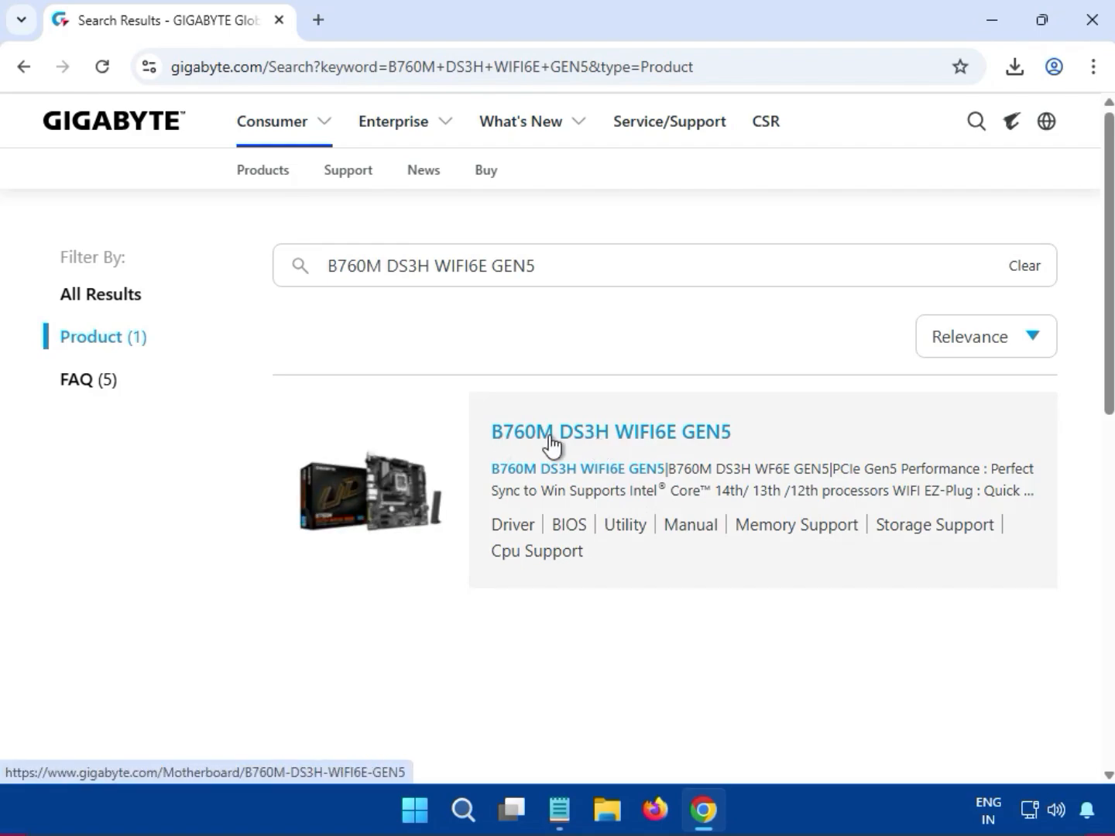
pyautogui.click(550, 434)
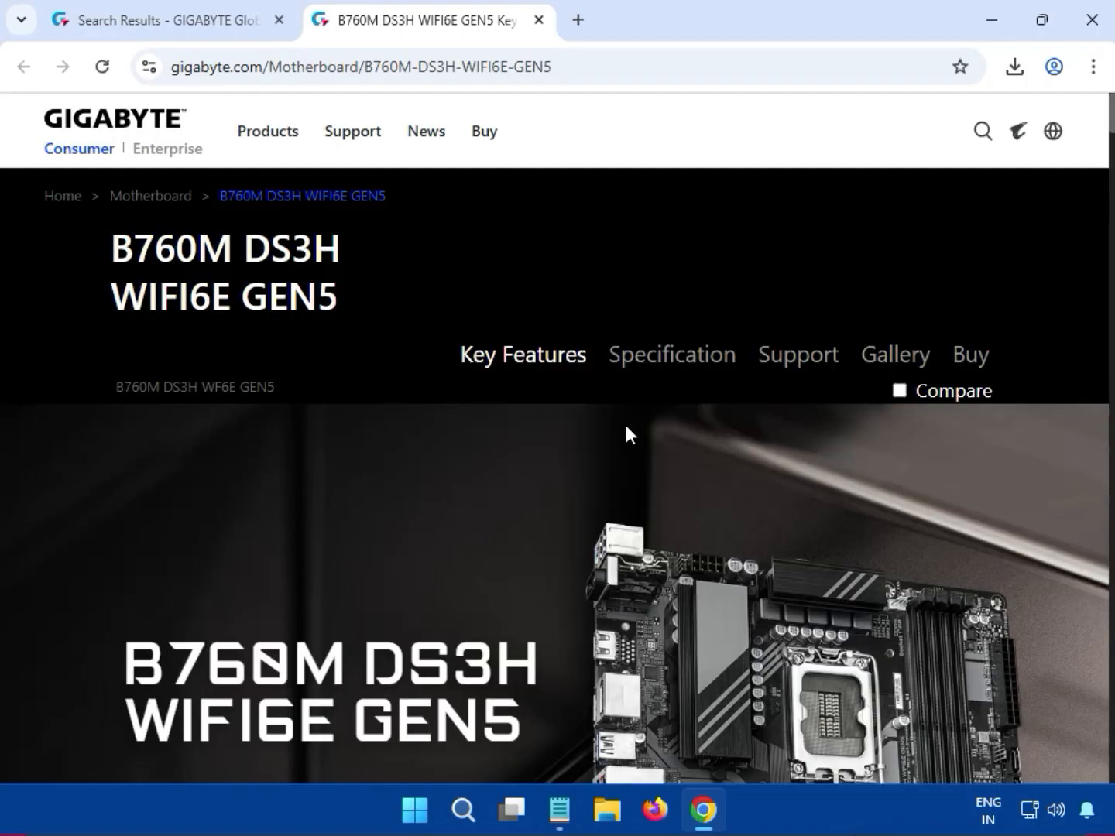
# Open the motherboard's support downloads and set the driver OS to Windows 11 64bit.
pyautogui.click(818, 361)
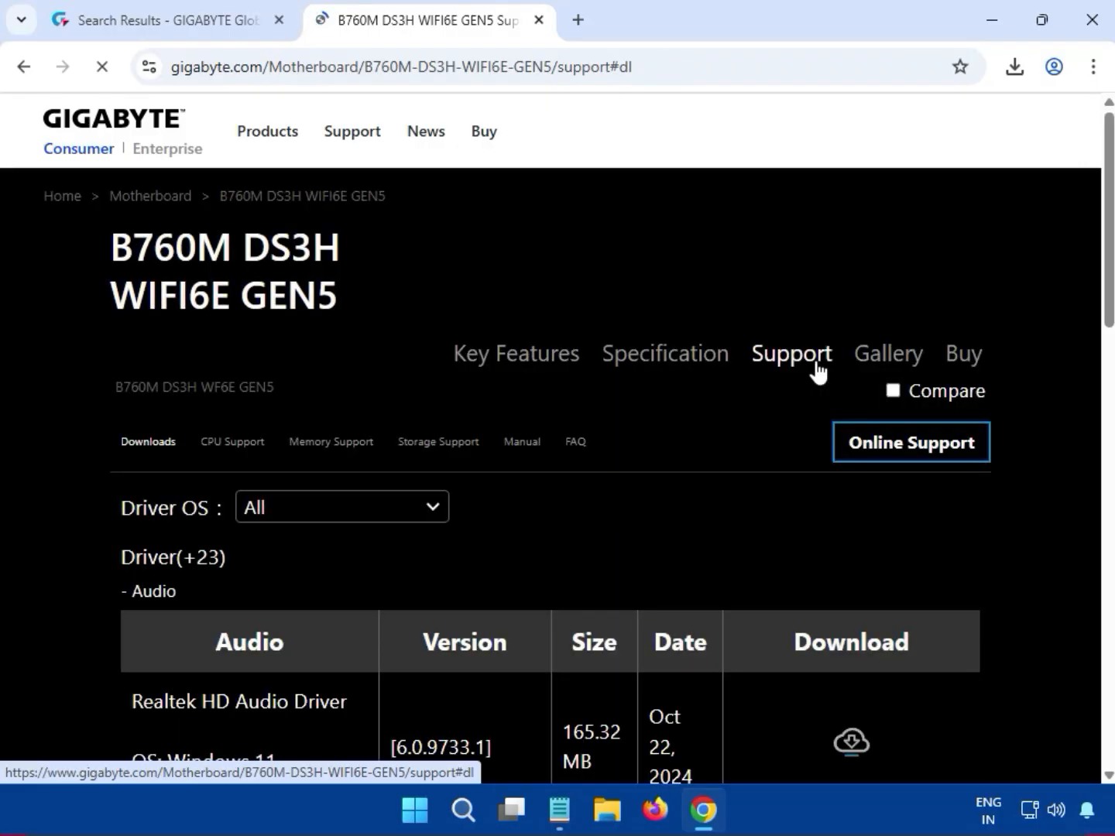
pyautogui.click(336, 513)
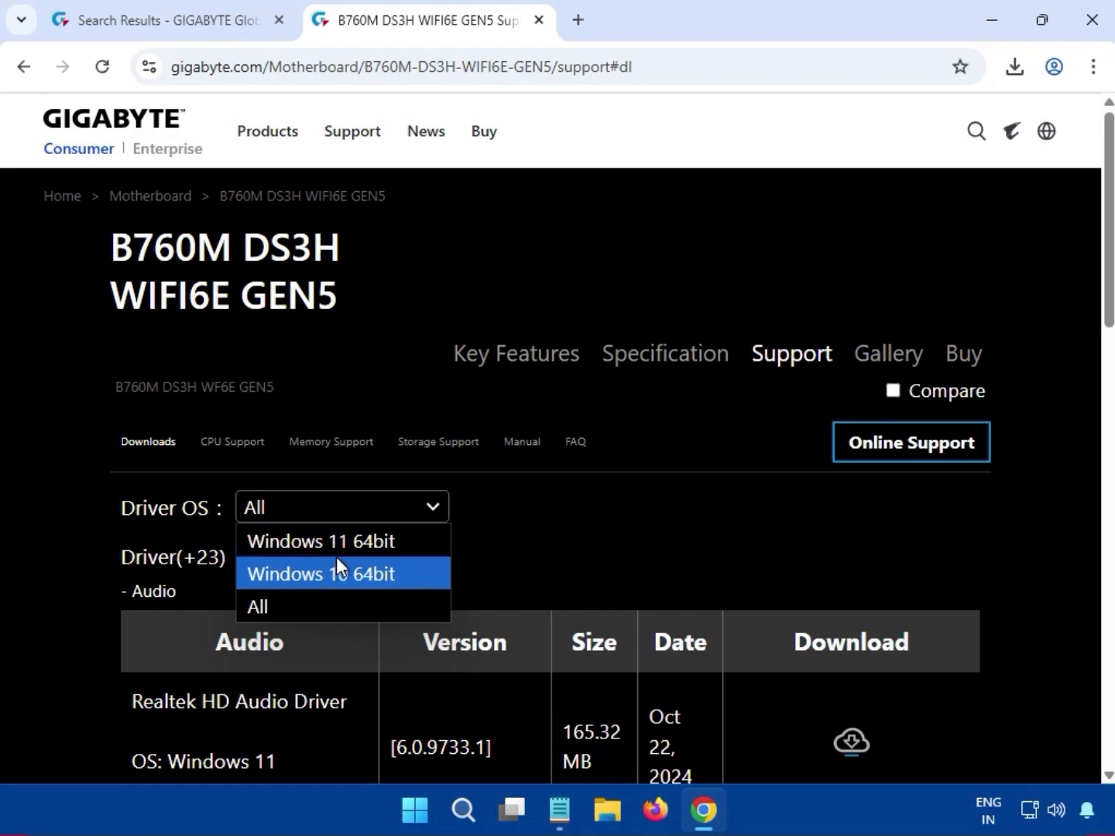
pyautogui.click(351, 546)
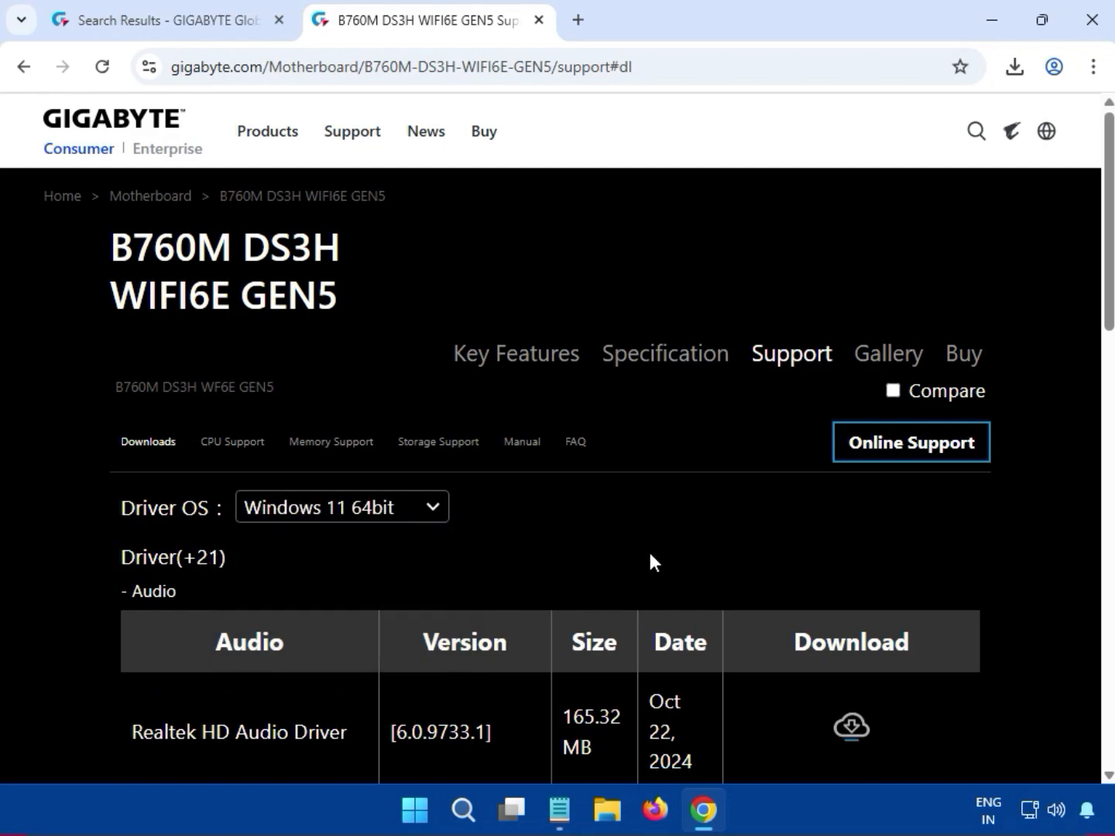
# Download the Realtek HD Audio Driver, version 6.0.9733.1, from the Audio drivers.
pyautogui.scroll(-1, 981, 547)
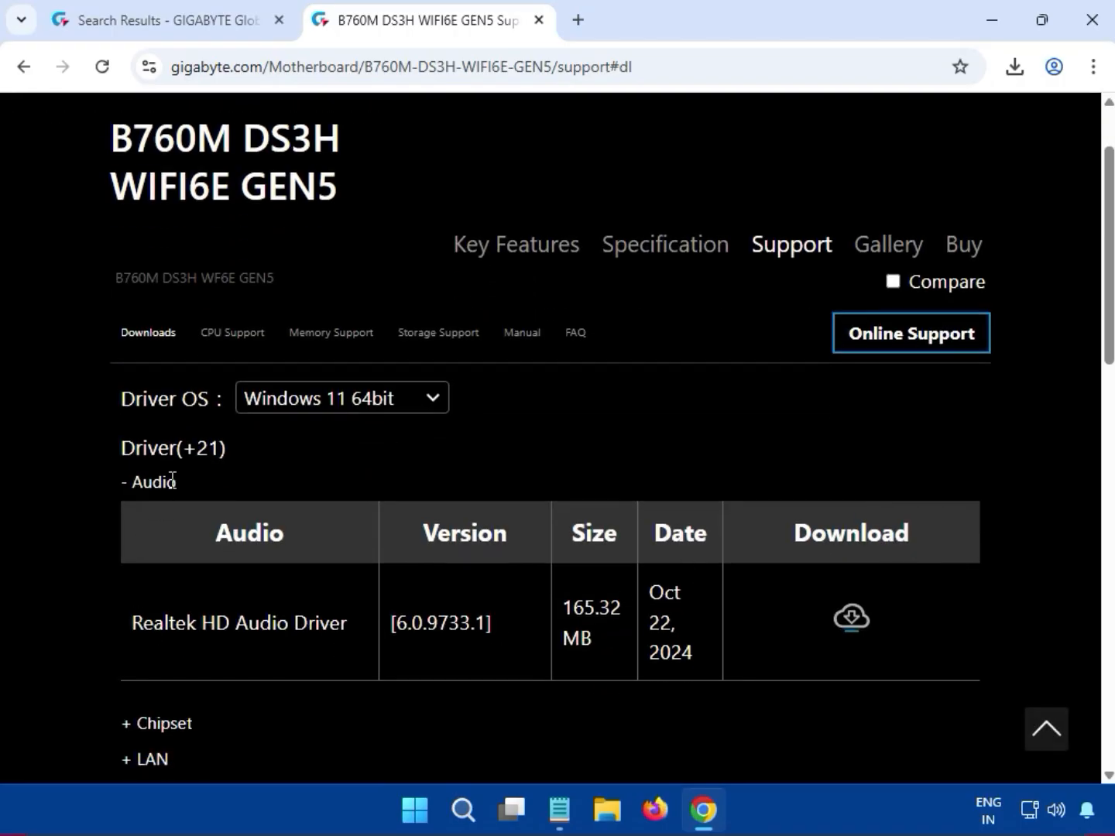
pyautogui.moveTo(178, 480); pyautogui.dragTo(133, 481)
pyautogui.moveTo(561, 608); pyautogui.dragTo(593, 631)
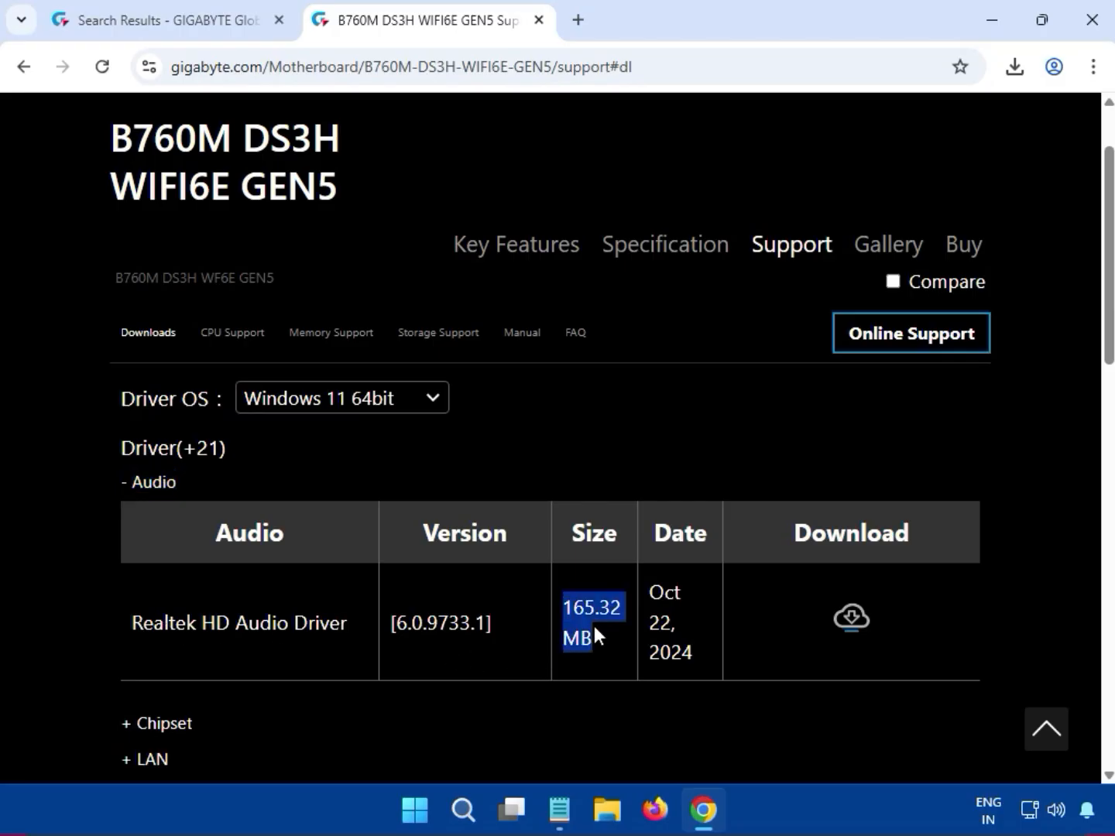
pyautogui.click(860, 618)
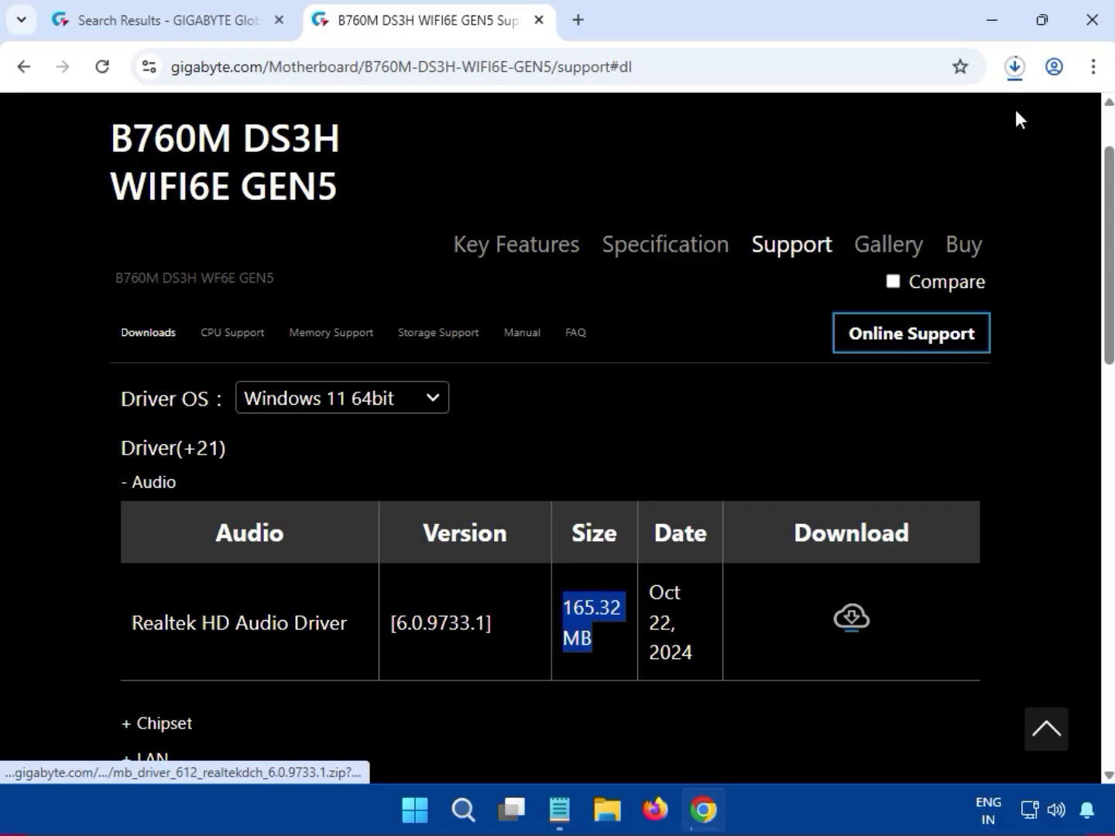
# Run mb_driver_612_realtekdch_6.0.9733.1.exe from the downloaded archive, allow it to make changes, and close the archive after installation.
pyautogui.click(1011, 78)
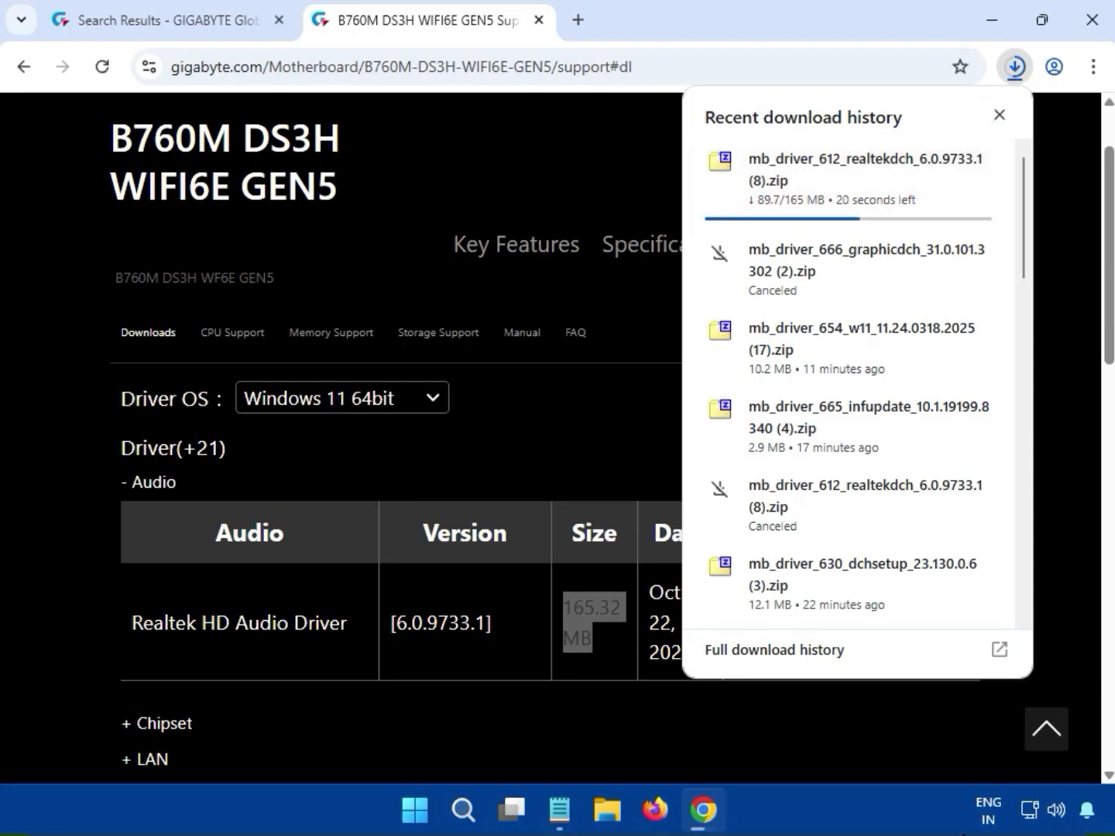
pyautogui.click(819, 179)
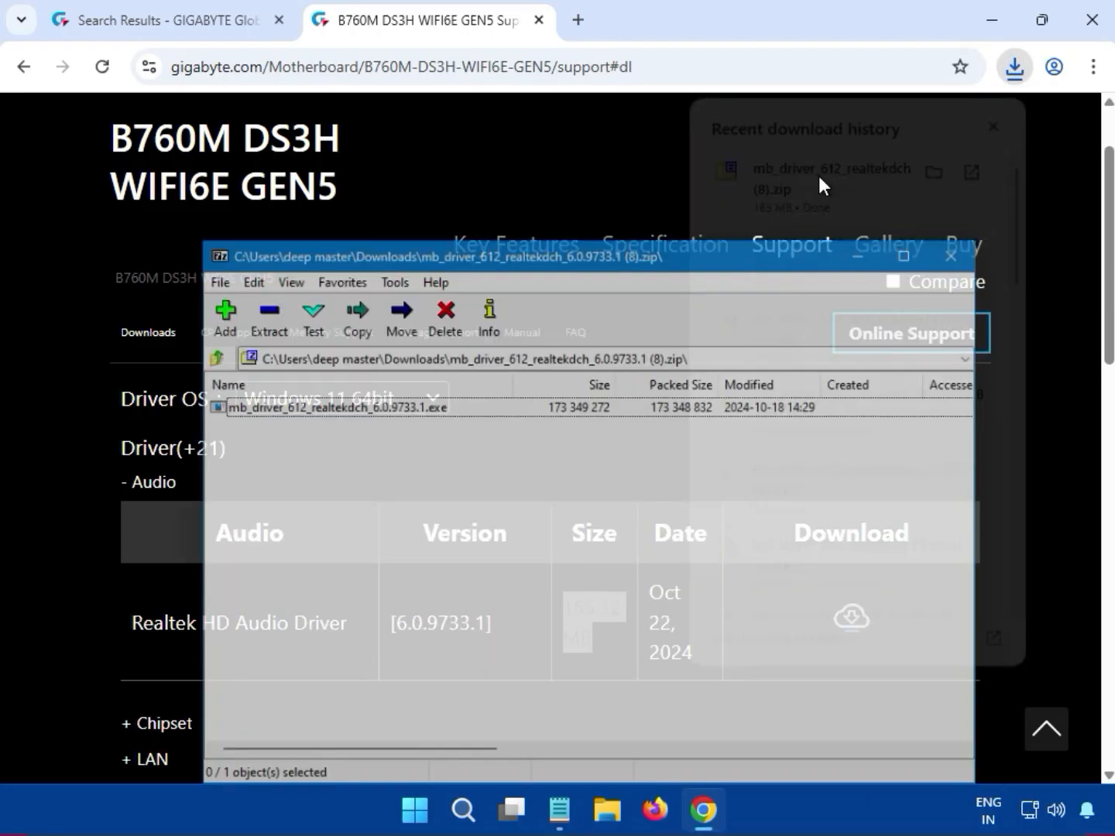
pyautogui.click(352, 405)
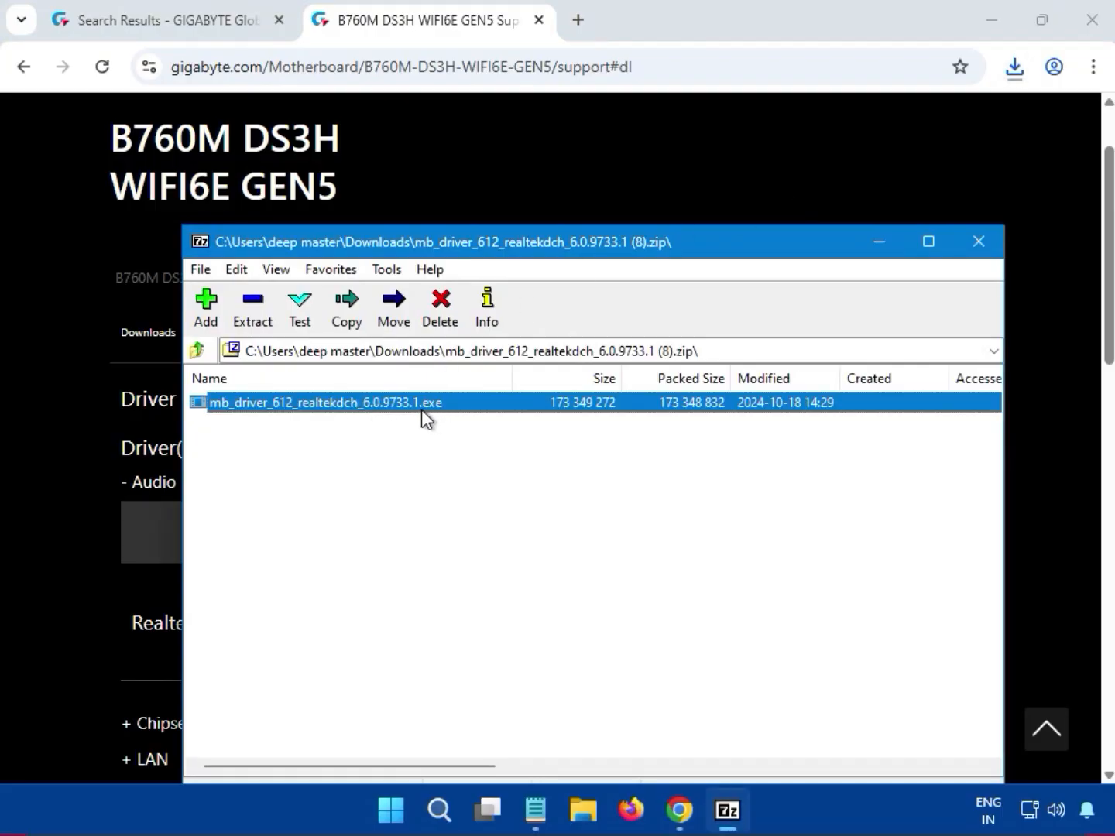
pyautogui.doubleClick(461, 403)
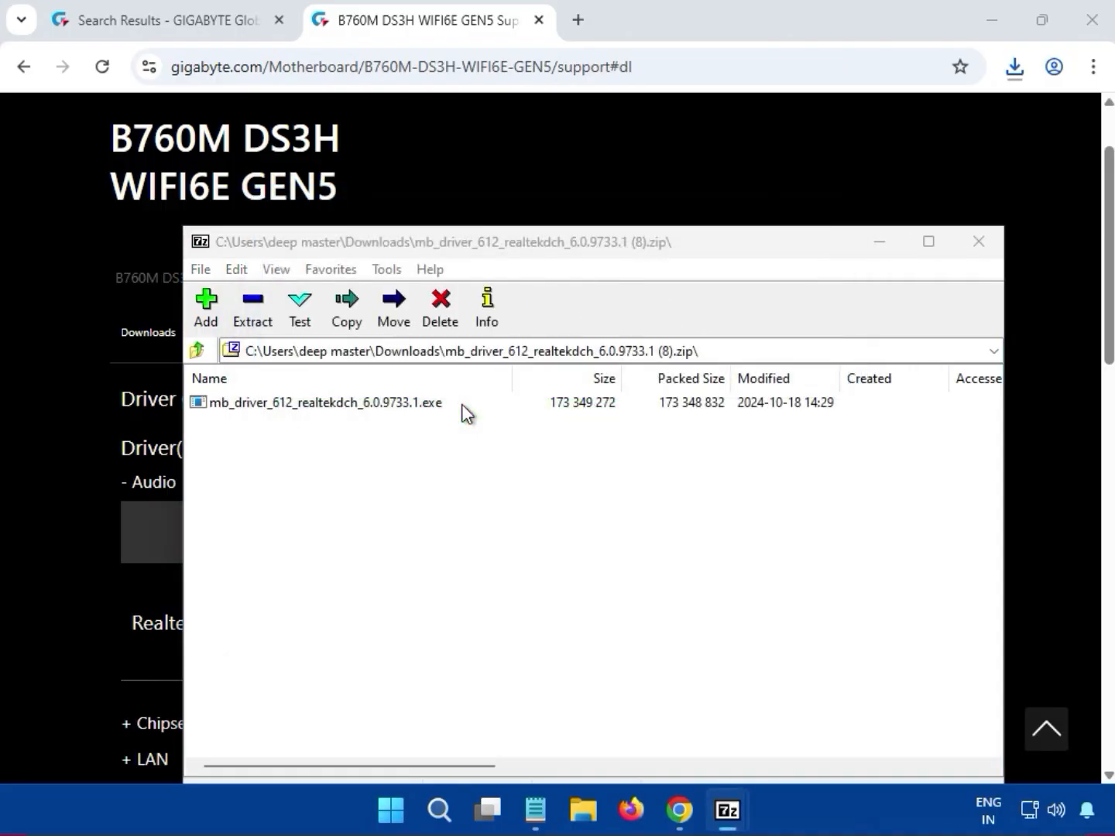
pyautogui.click(464, 411)
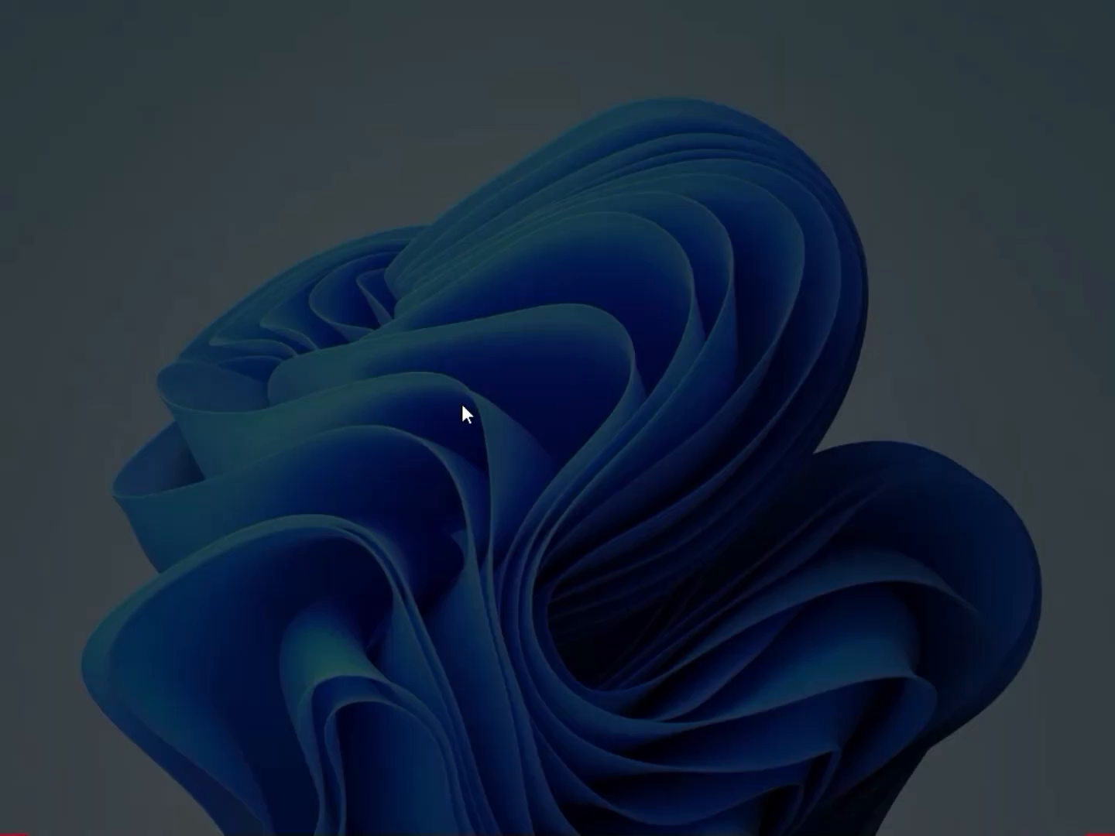
pyautogui.click(418, 591)
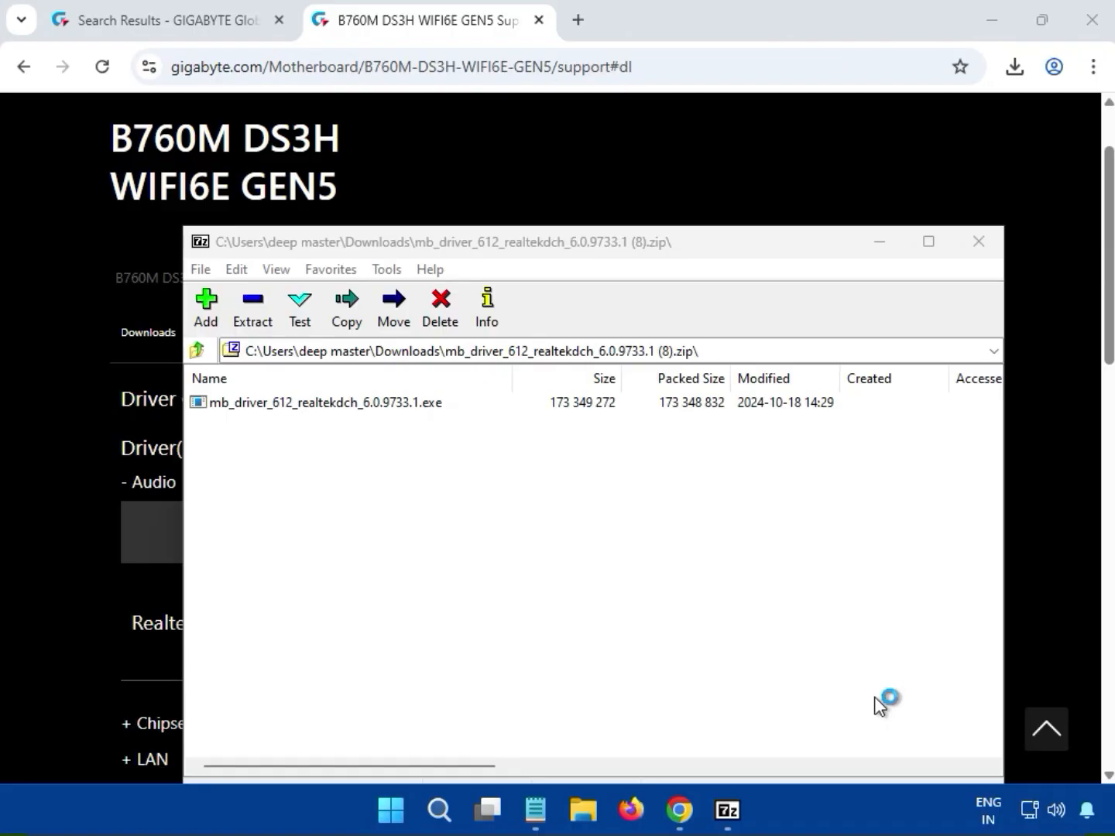
pyautogui.click(975, 234)
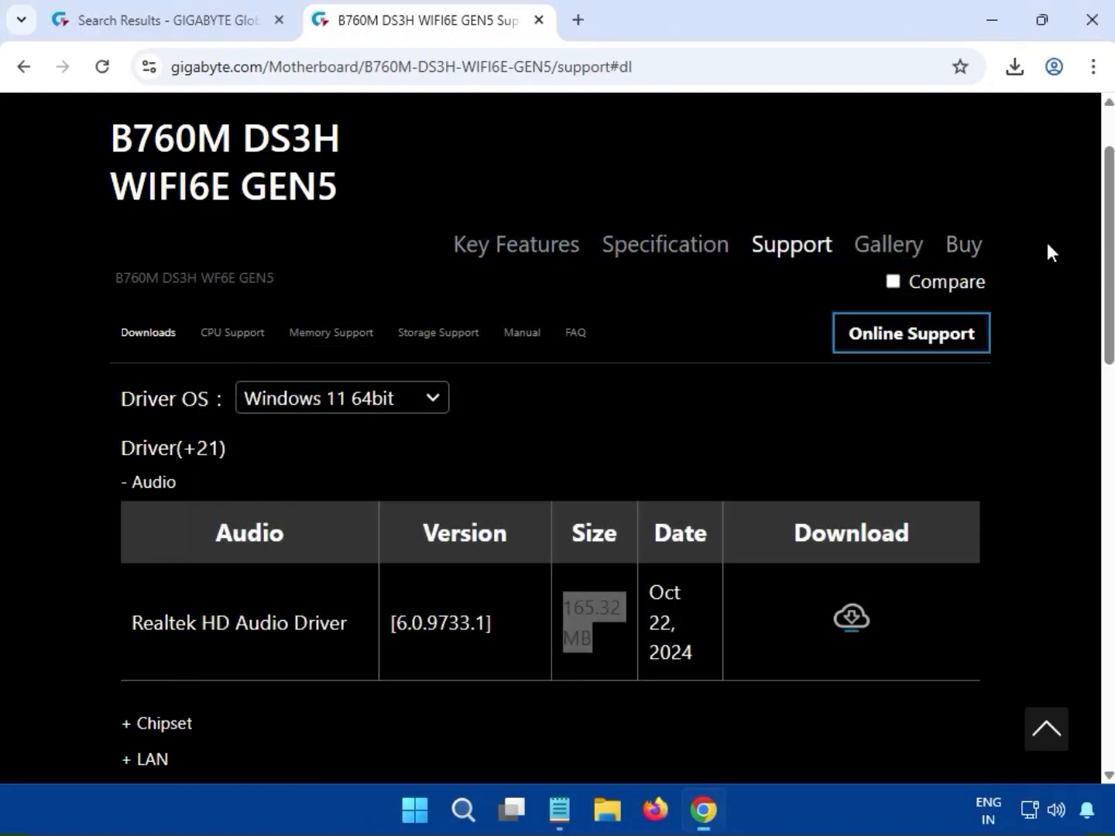
# Expand the Chipset drivers and download Intel INF installation, version 10.1.19199.8340.
pyautogui.scroll(-3, 1027, 289)
pyautogui.scroll(5, 1027, 301)
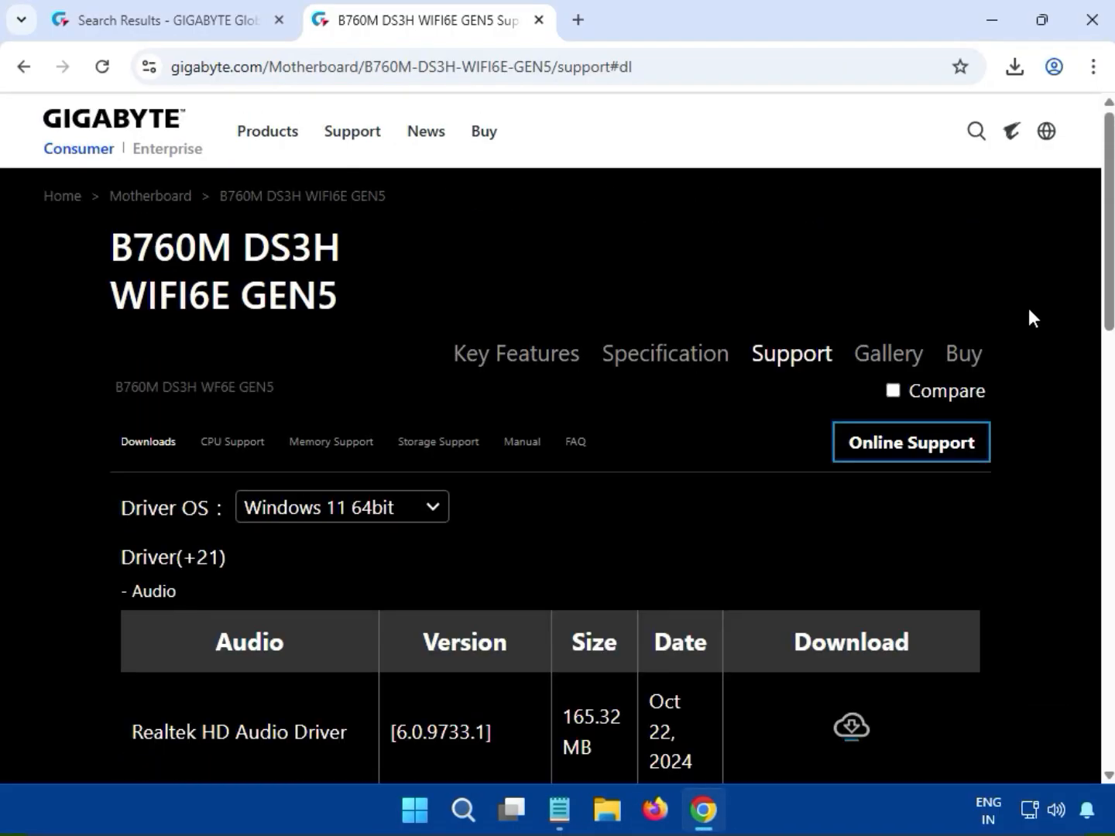
pyautogui.scroll(-6, 1026, 379)
pyautogui.scroll(3, 958, 387)
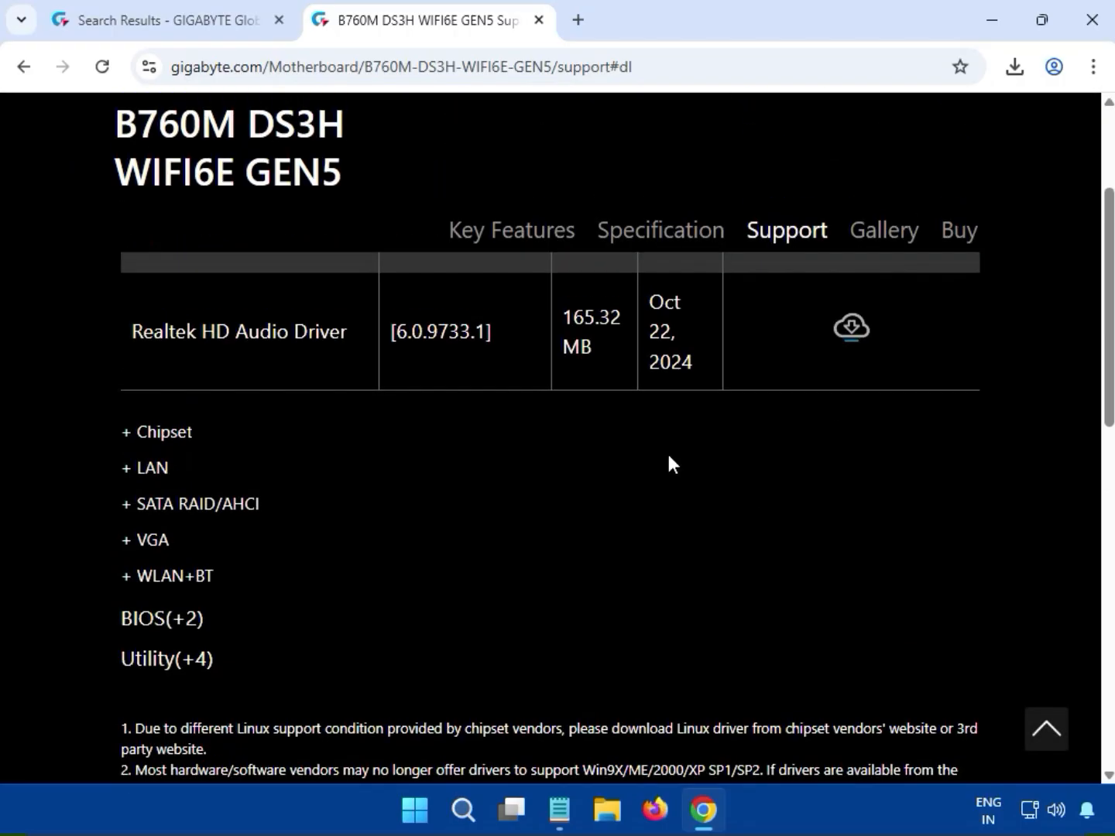
pyautogui.doubleClick(165, 431)
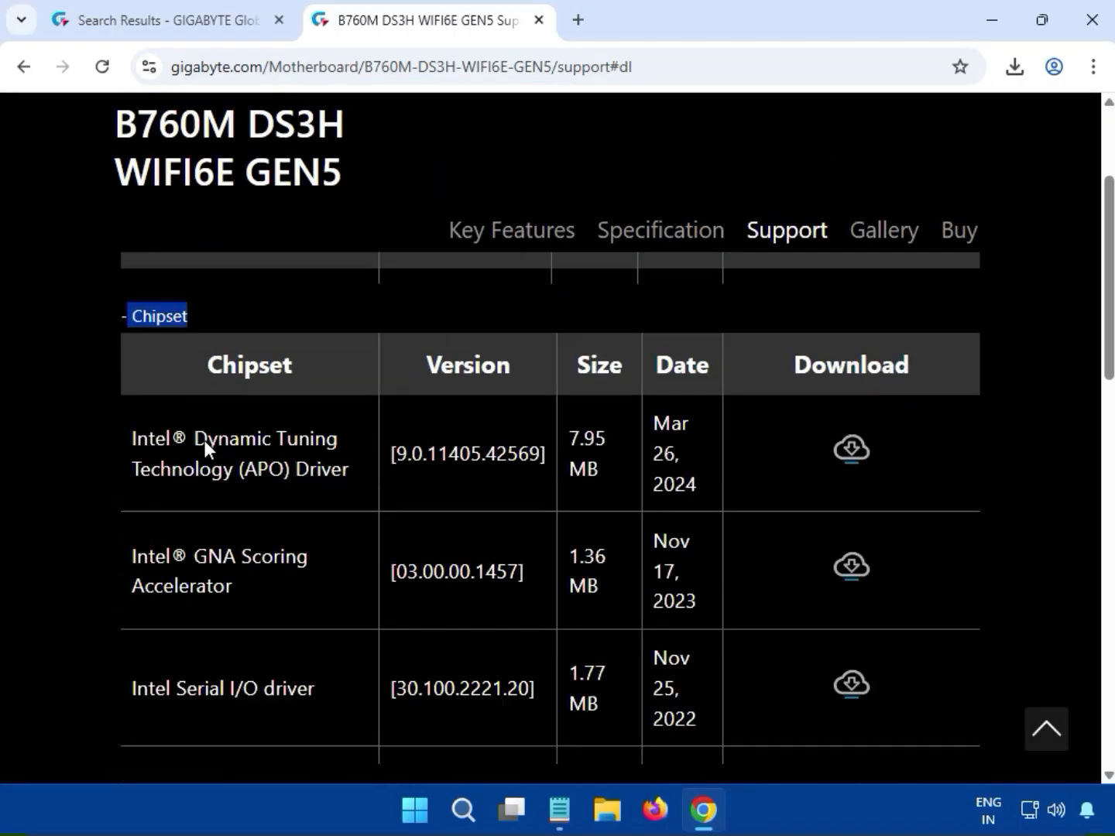
pyautogui.scroll(-1, 209, 443)
pyautogui.scroll(-3, 291, 545)
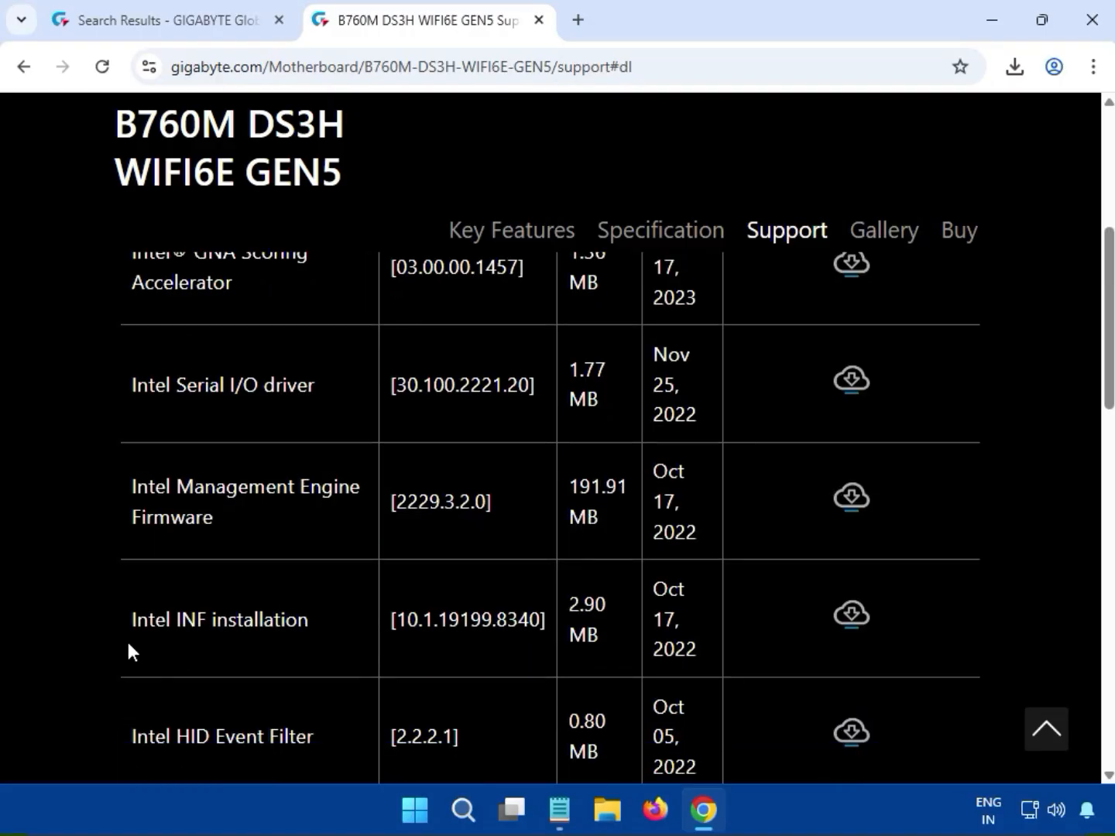
pyautogui.moveTo(136, 620); pyautogui.dragTo(306, 624)
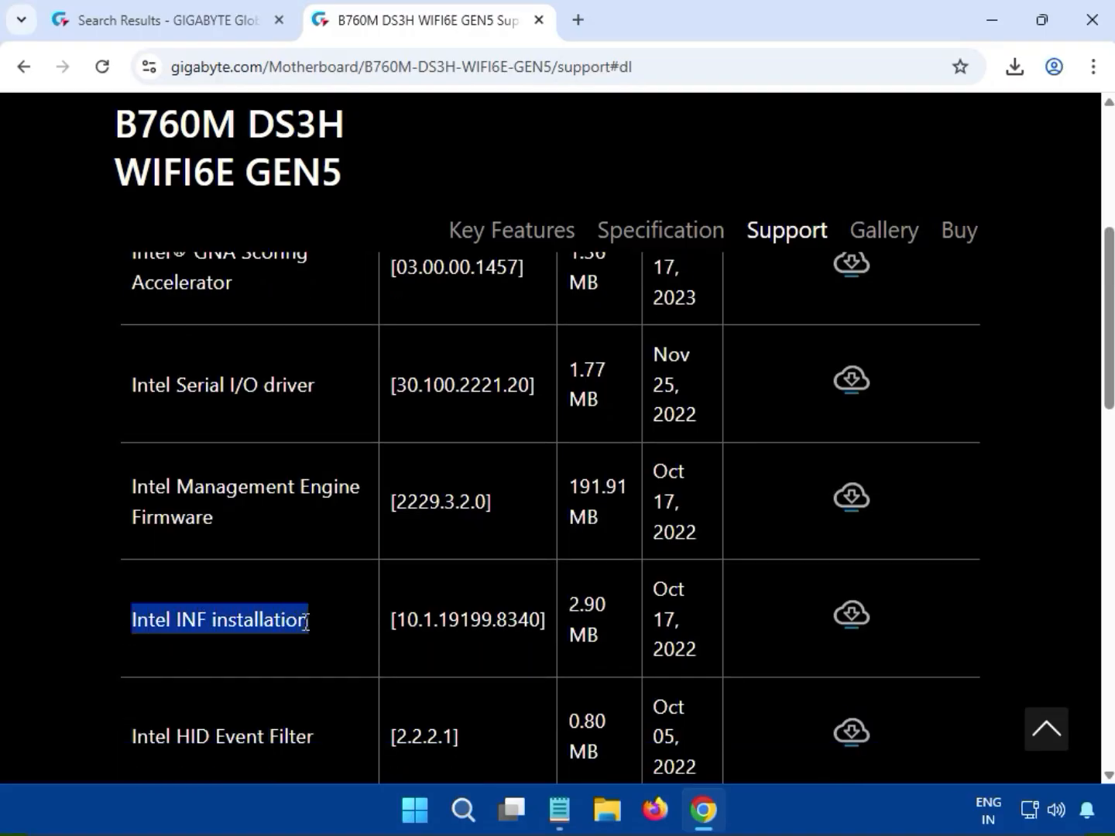
pyautogui.click(862, 619)
# Run mb_driver_665_infupdate_10.1.19199.8340.exe from the downloaded archive, allow it to make changes, and close the archive after installation.
pyautogui.click(1020, 73)
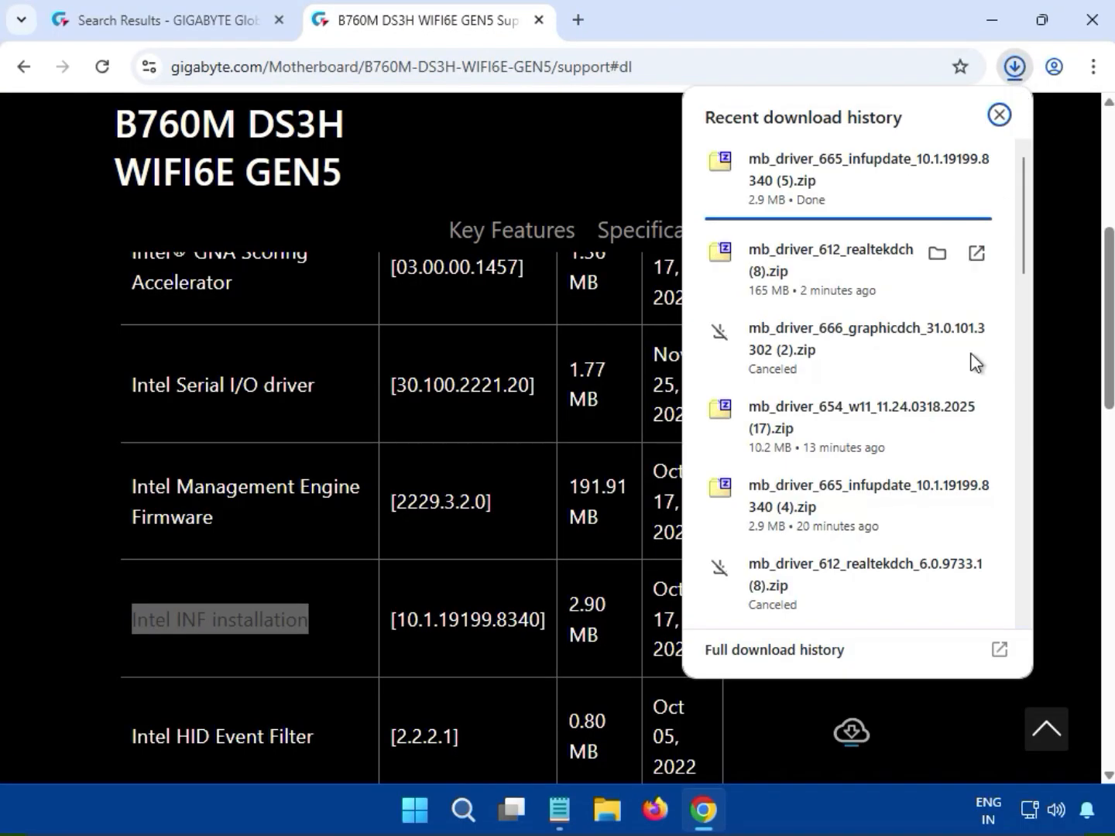
pyautogui.click(857, 176)
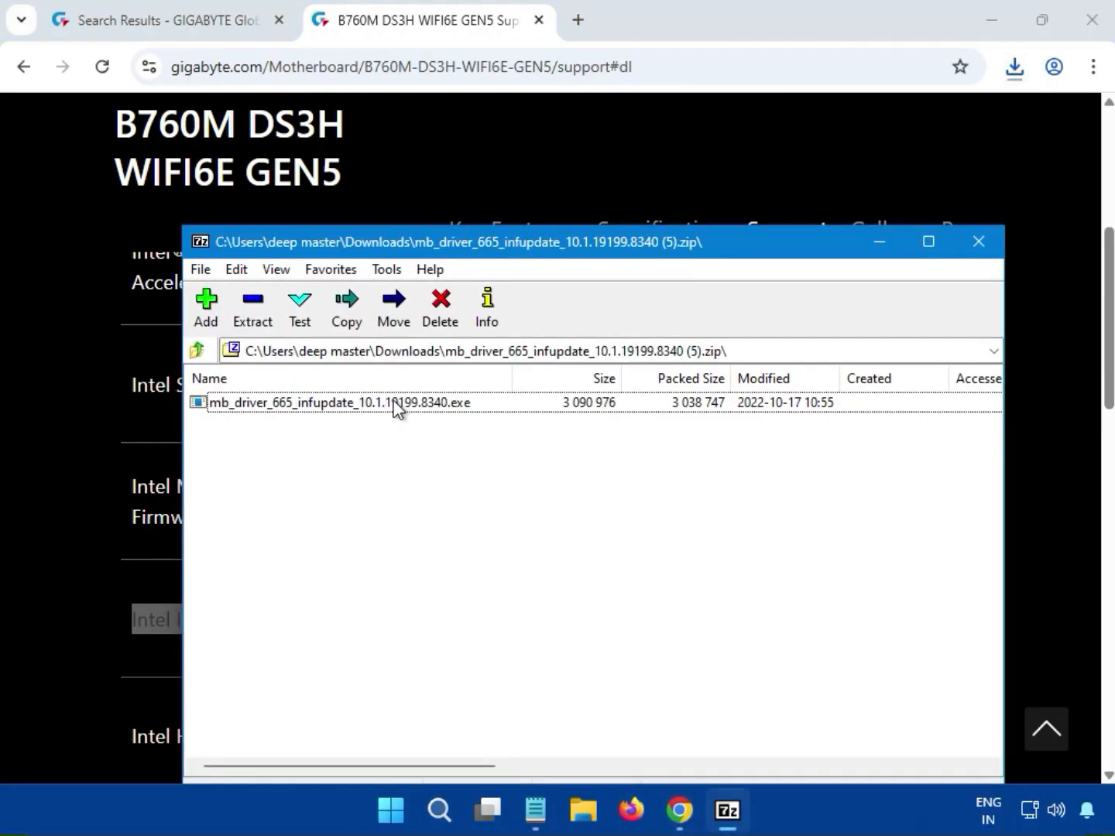
pyautogui.doubleClick(391, 409)
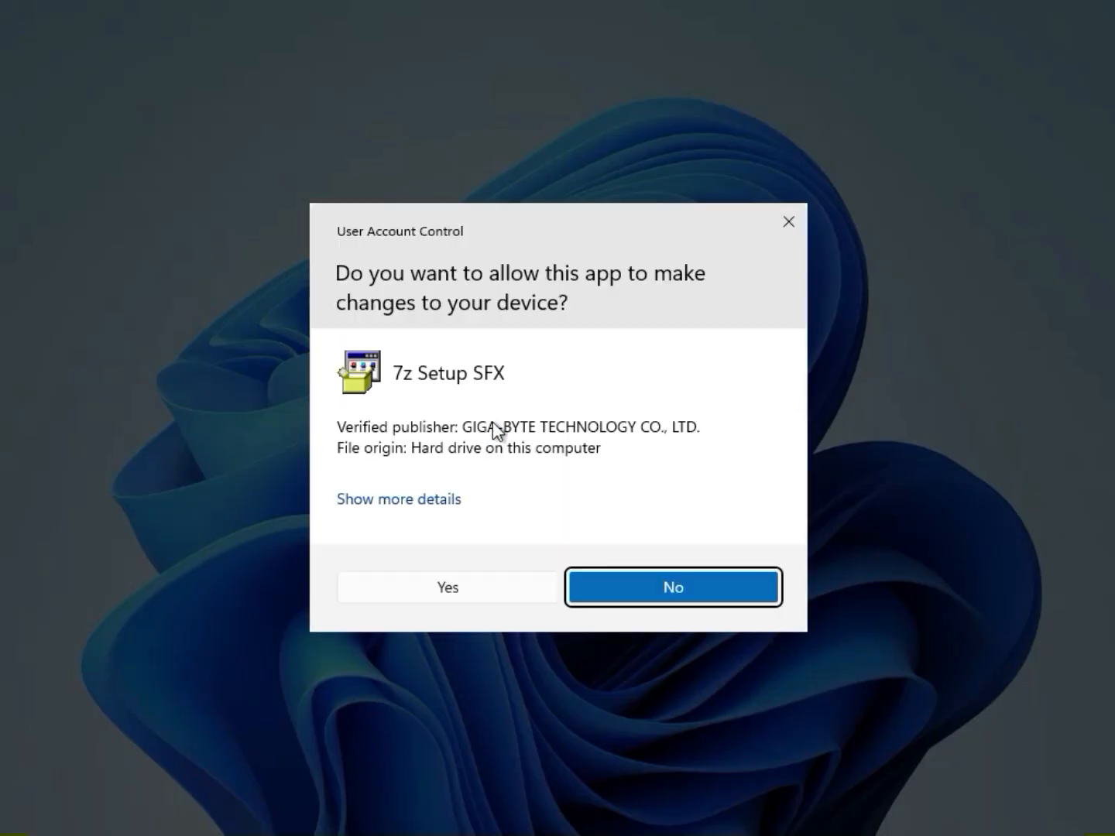
pyautogui.click(480, 585)
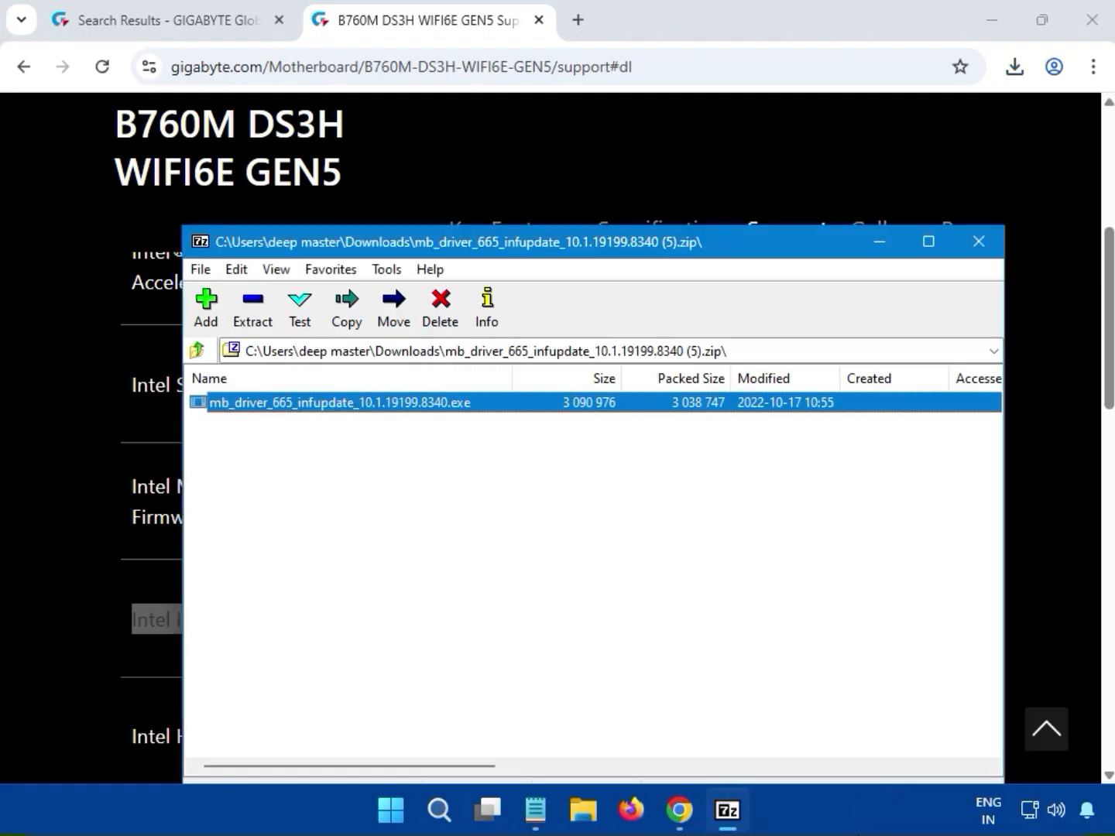
pyautogui.click(979, 244)
pyautogui.click(1047, 422)
# Expand the LAN drivers and download the Realtek LAN Driver, version 11.24.0318.2025.
pyautogui.scroll(-4, 1047, 432)
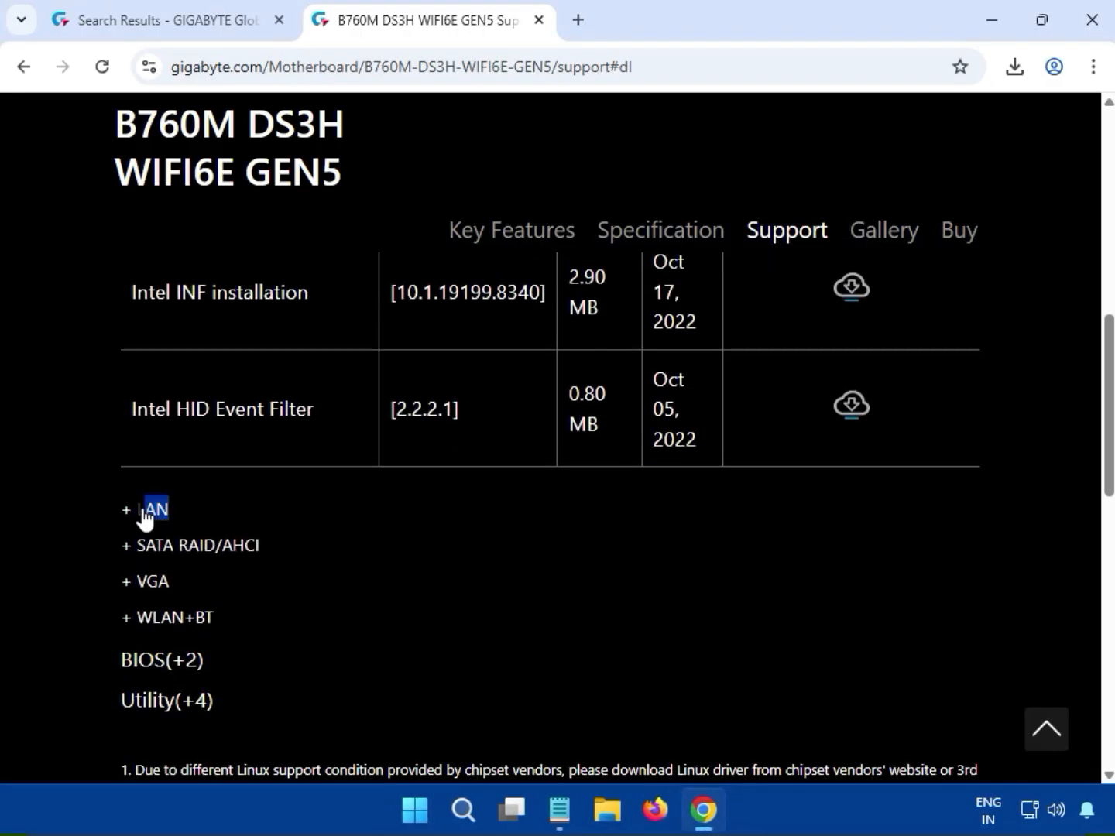
pyautogui.moveTo(144, 511); pyautogui.dragTo(136, 510)
pyautogui.scroll(4, 197, 511)
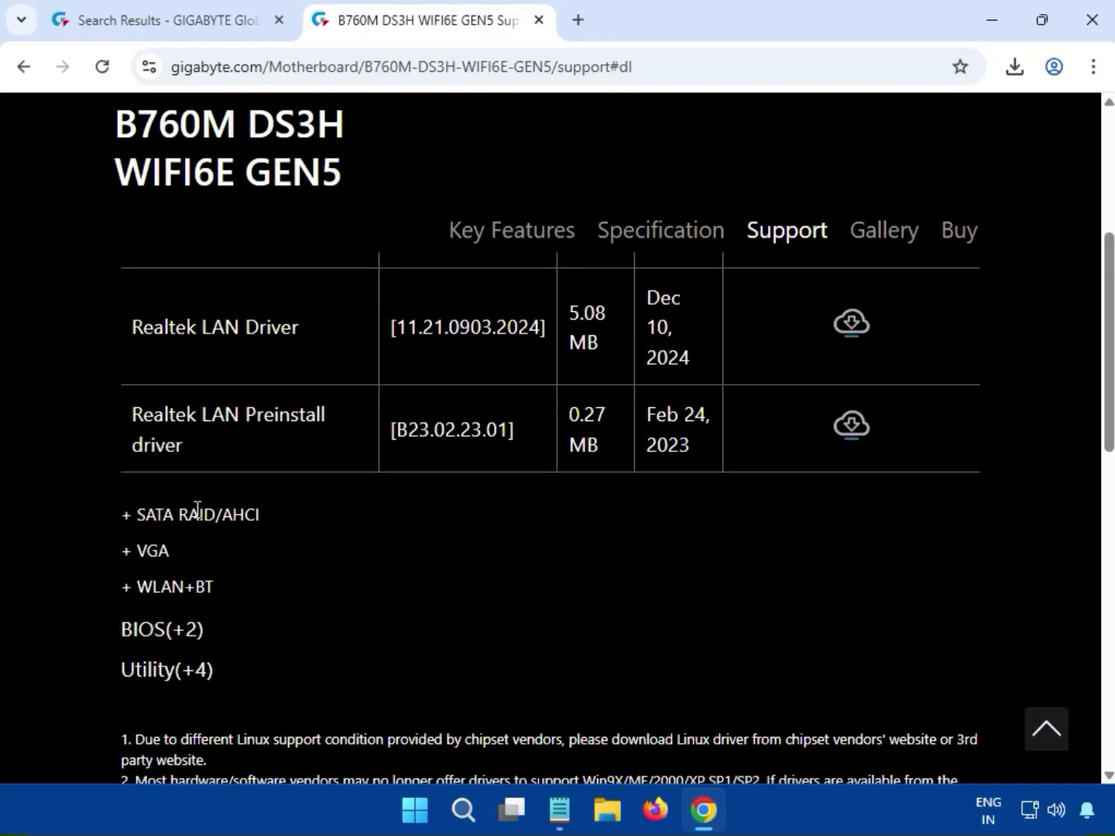
pyautogui.scroll(2, 197, 510)
pyautogui.moveTo(130, 377); pyautogui.dragTo(343, 387)
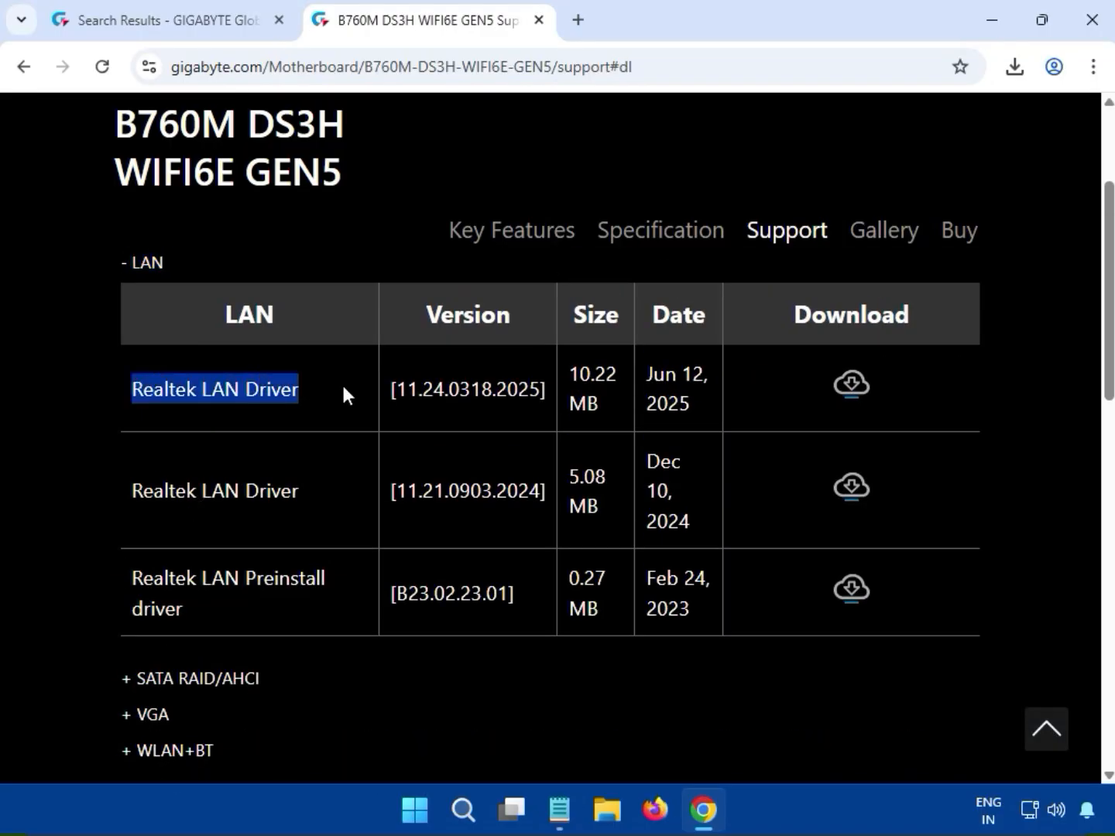
pyautogui.click(852, 385)
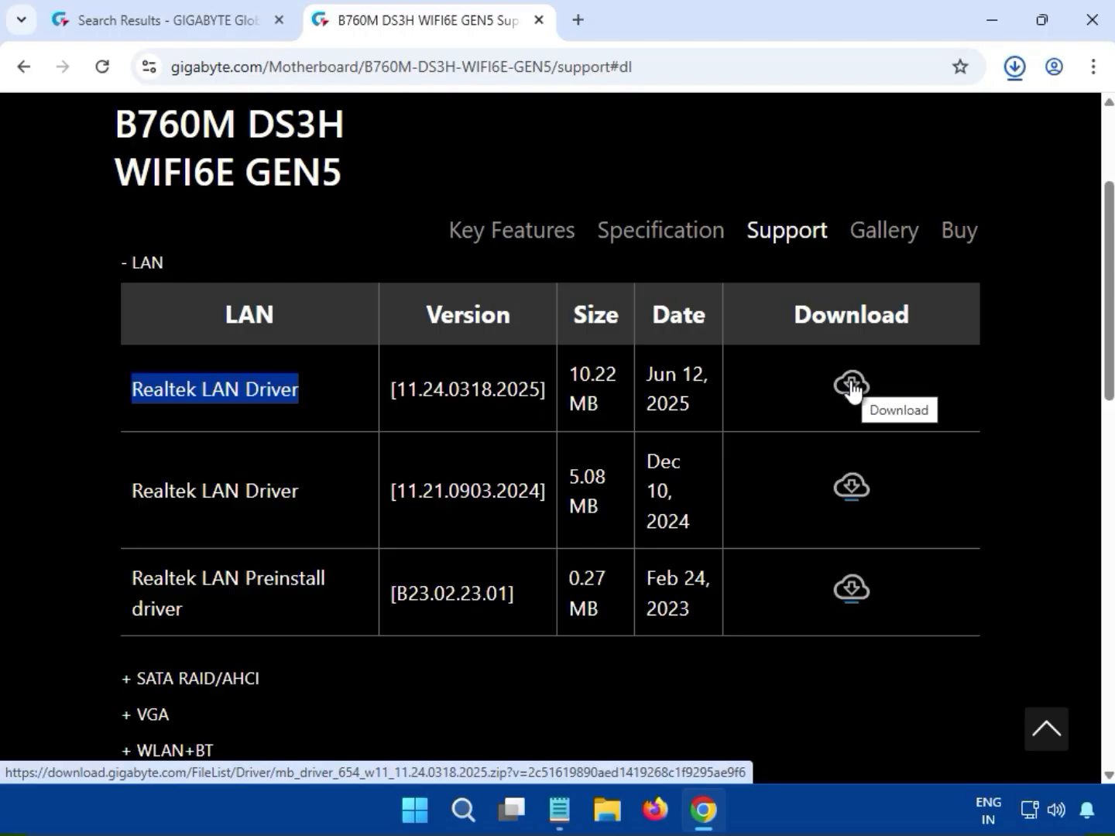
pyautogui.click(852, 386)
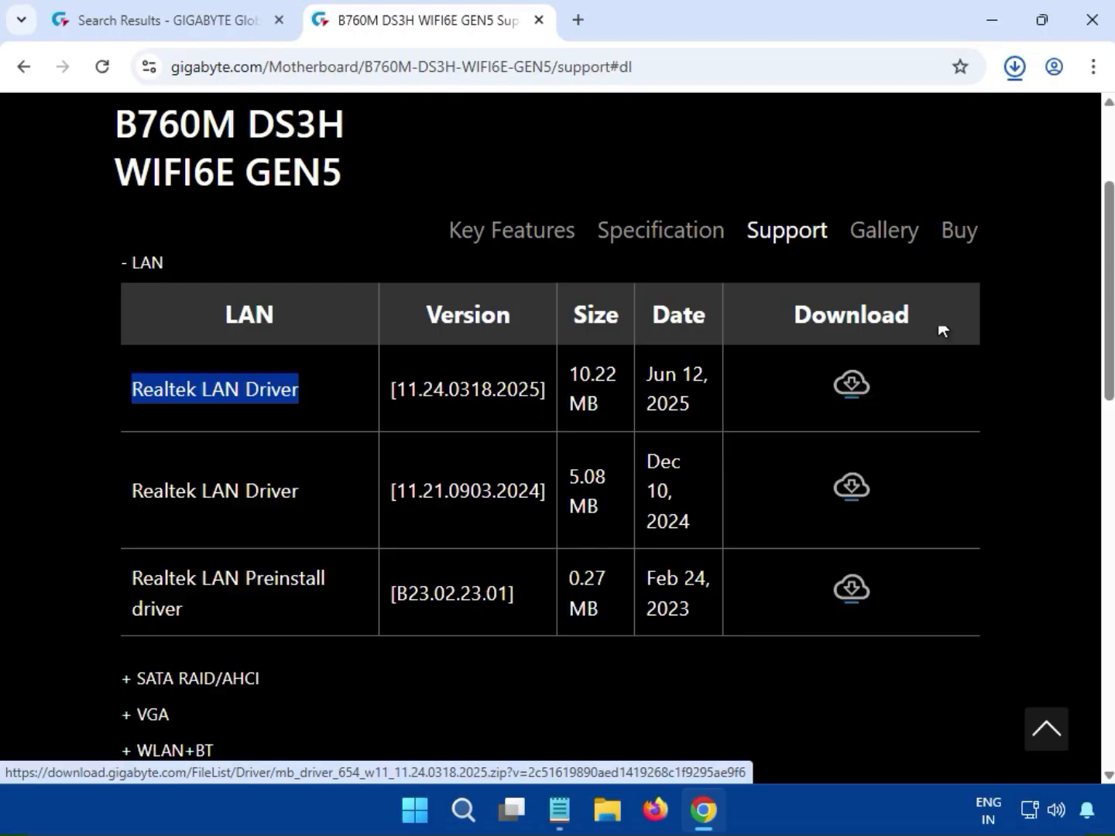
# Run mb_driver_654_w11_11.24.0318.2025.exe from the downloaded archive and allow it to make changes to the device.
pyautogui.click(1015, 69)
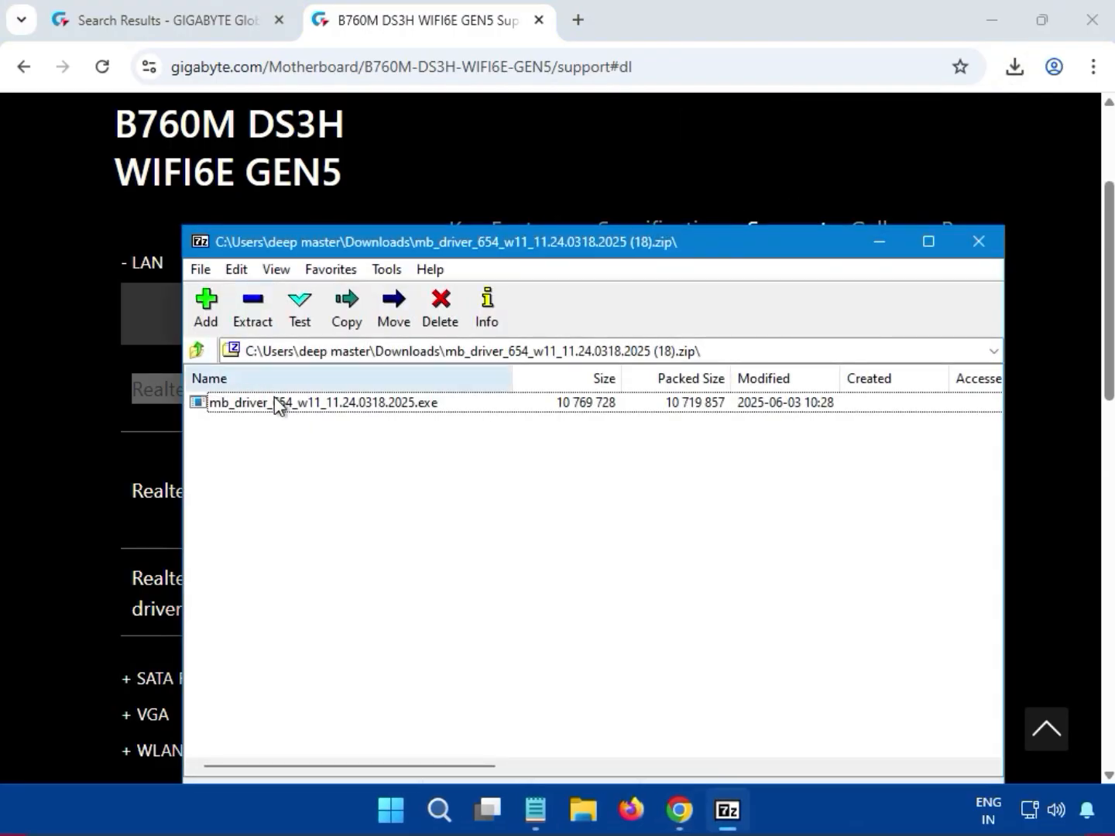
pyautogui.doubleClick(279, 403)
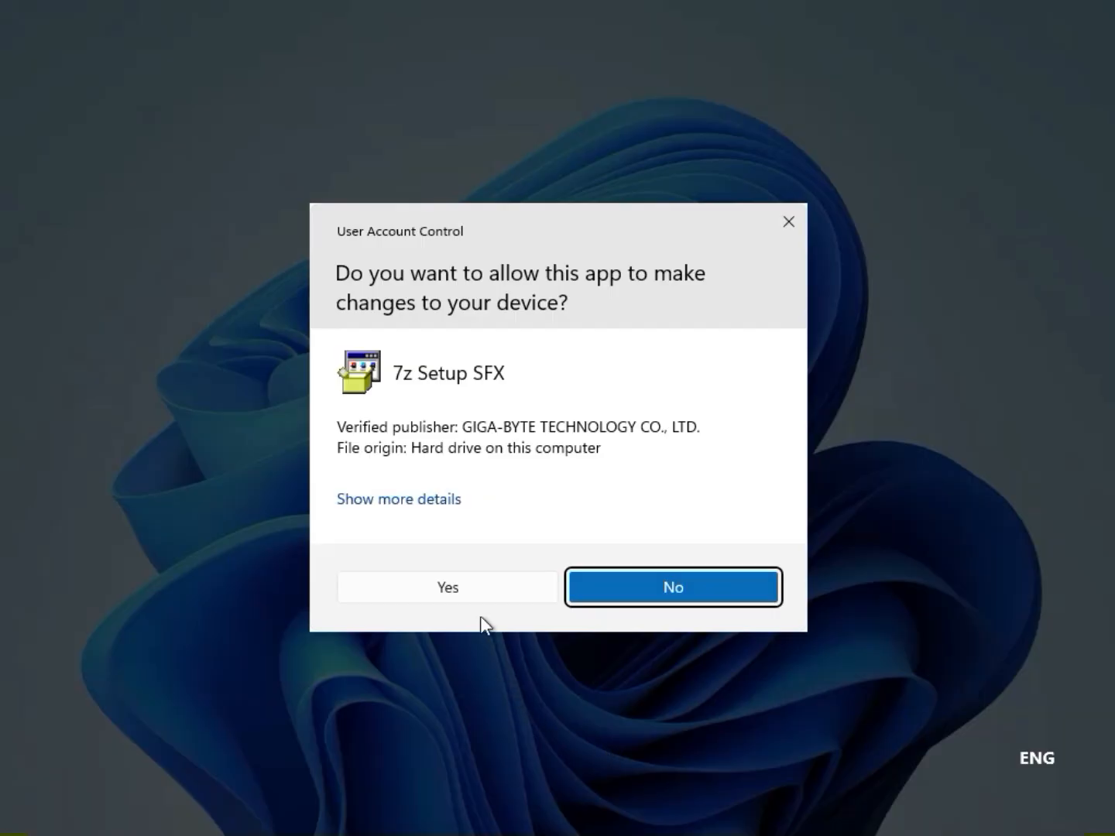
pyautogui.click(468, 591)
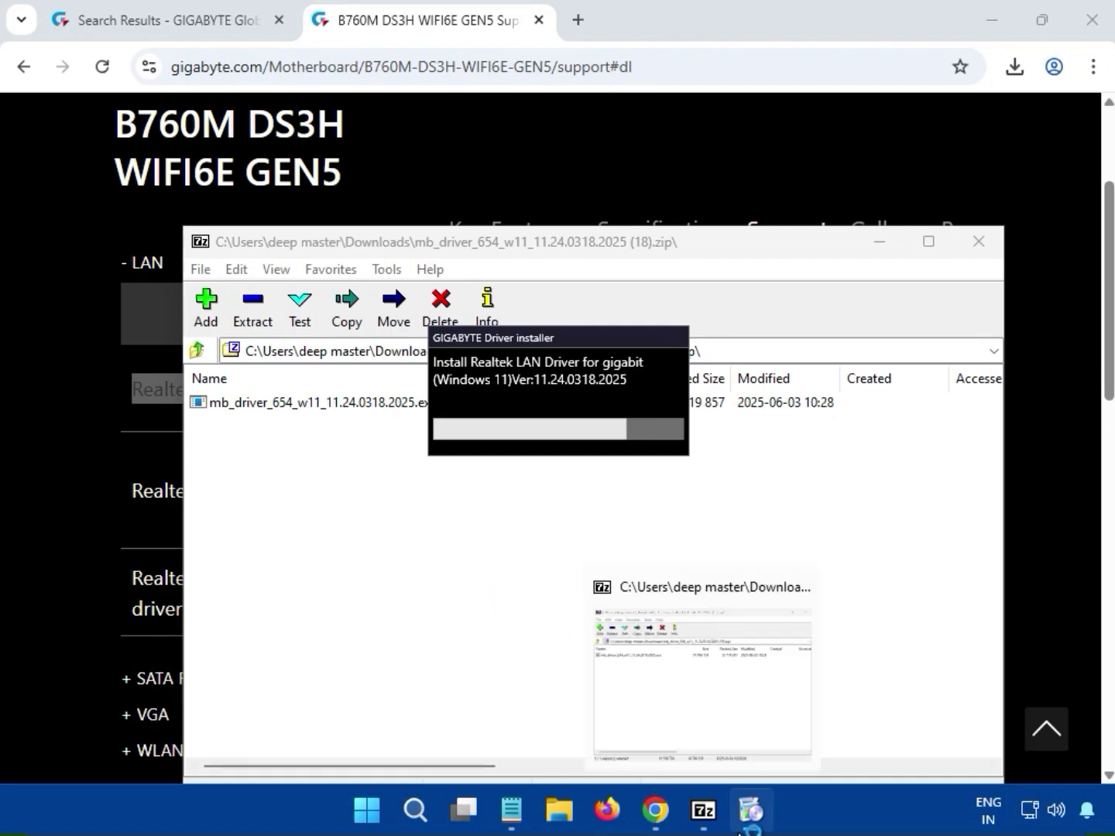
pyautogui.moveTo(740, 831)
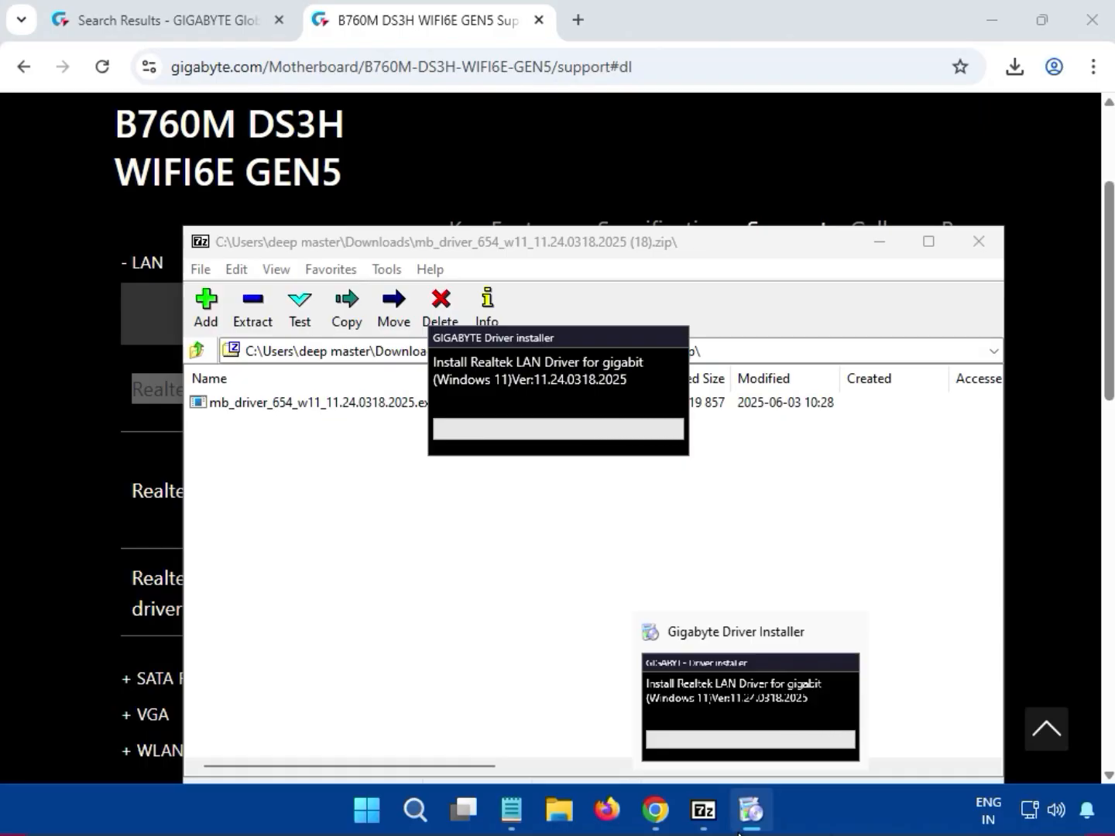
# Check the Realtek LAN Driver installer and close the LAN driver archive once the installation finishes.
pyautogui.click(763, 735)
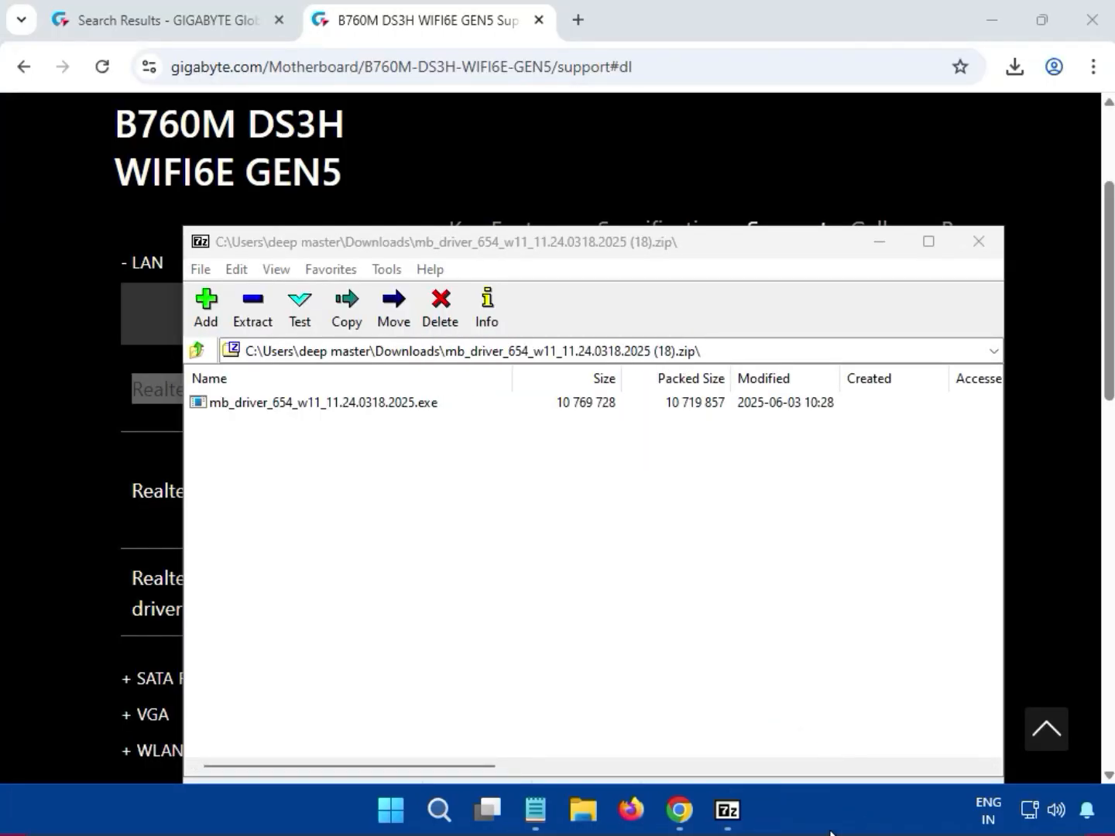
pyautogui.click(979, 240)
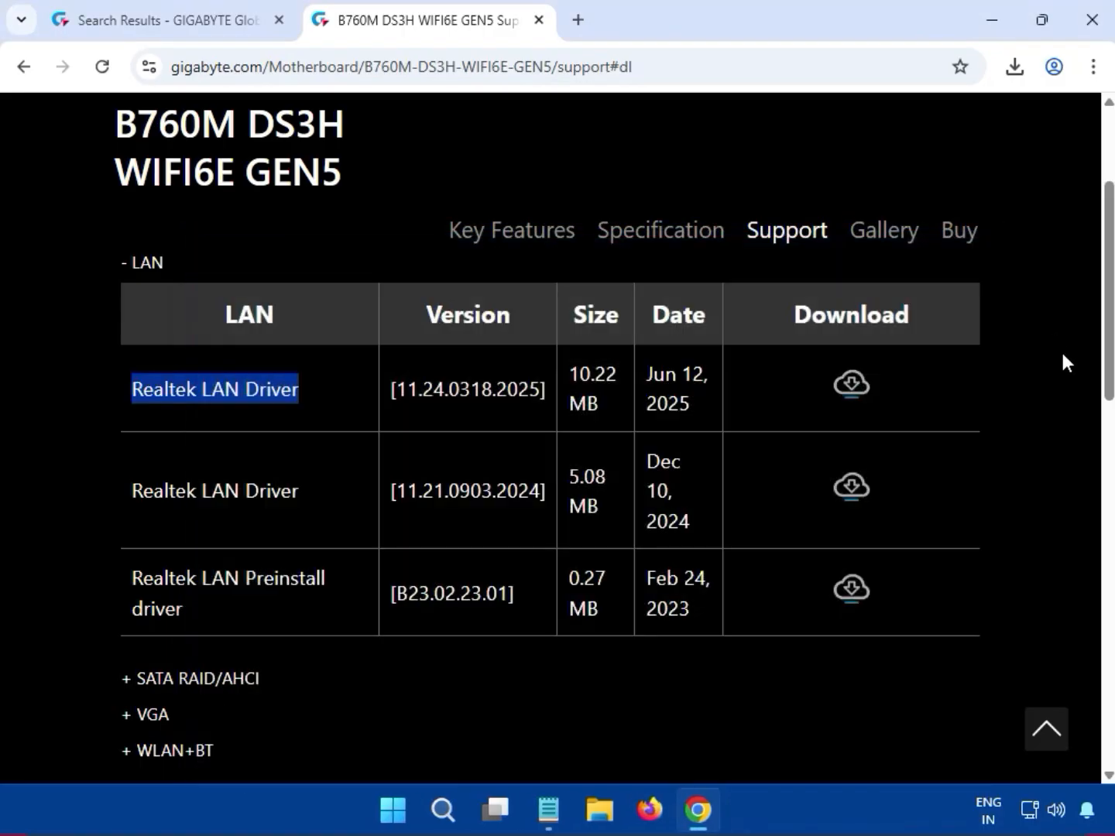
# Expand the VGA drivers and download the Intel Graphic Driver, version 31.0.101.3302.
pyautogui.scroll(-4, 1061, 374)
pyautogui.scroll(9, 1044, 415)
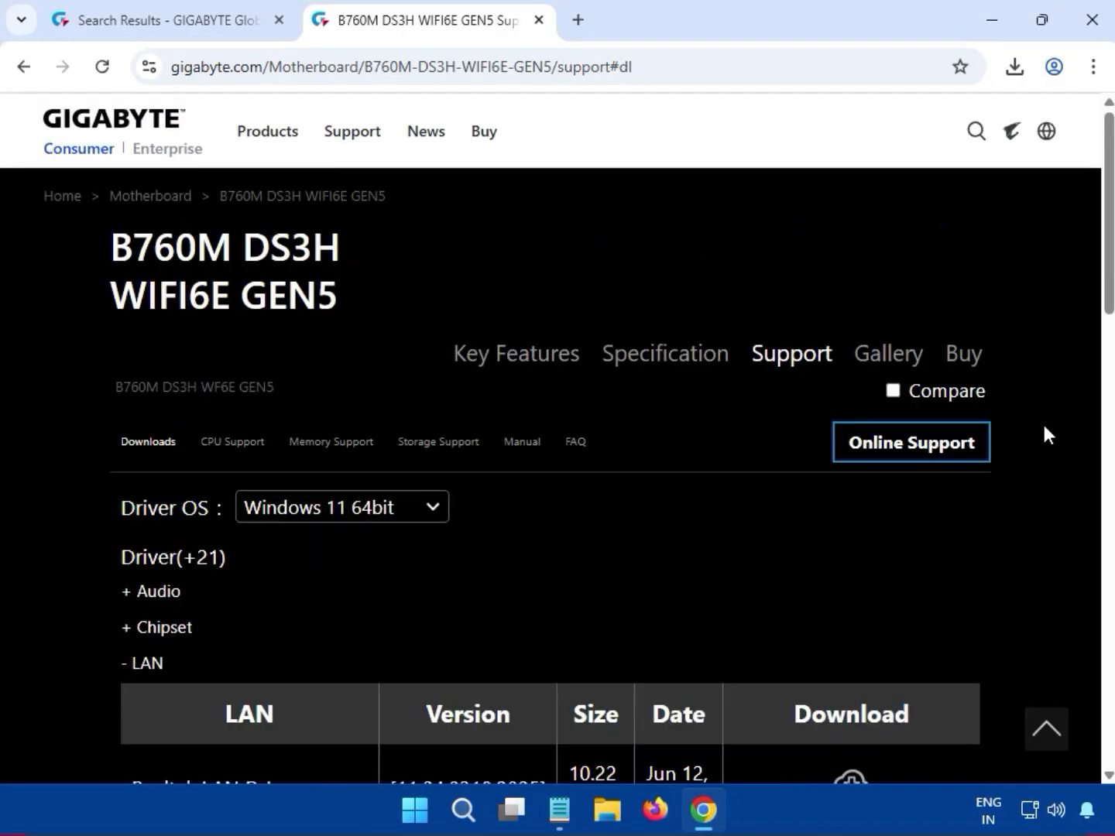
pyautogui.scroll(-5, 1045, 427)
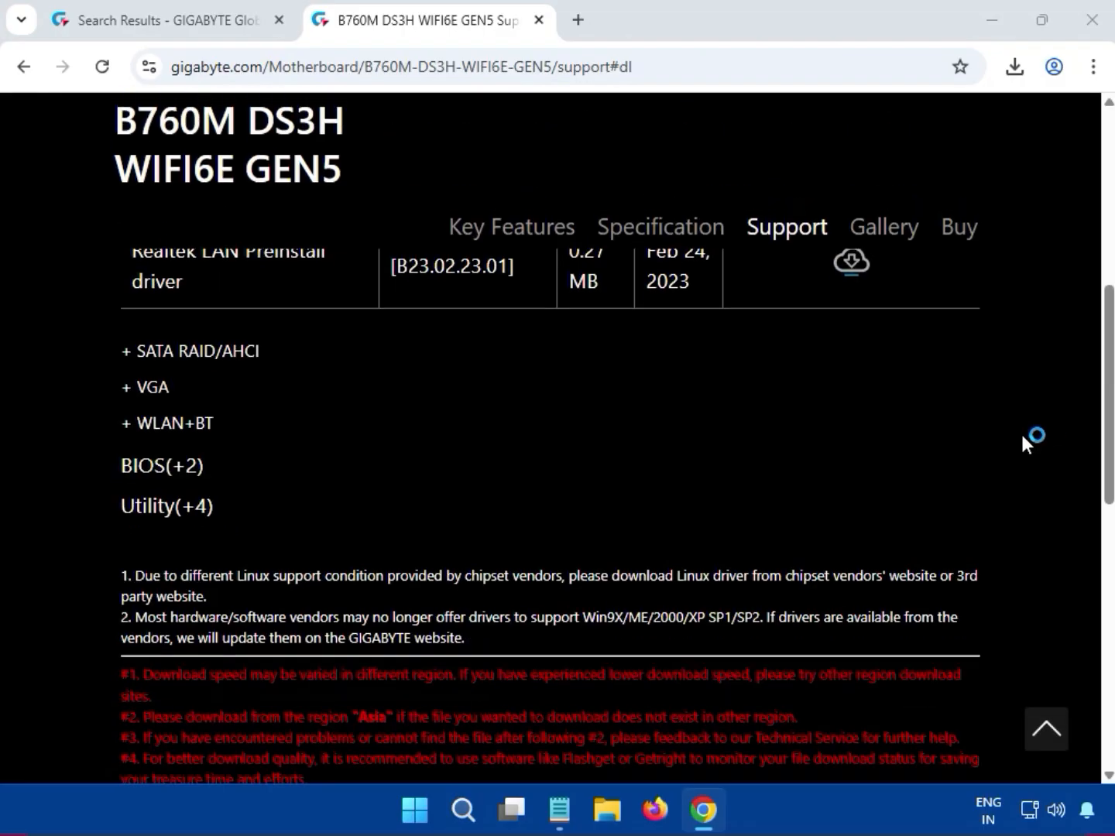
pyautogui.click(152, 388)
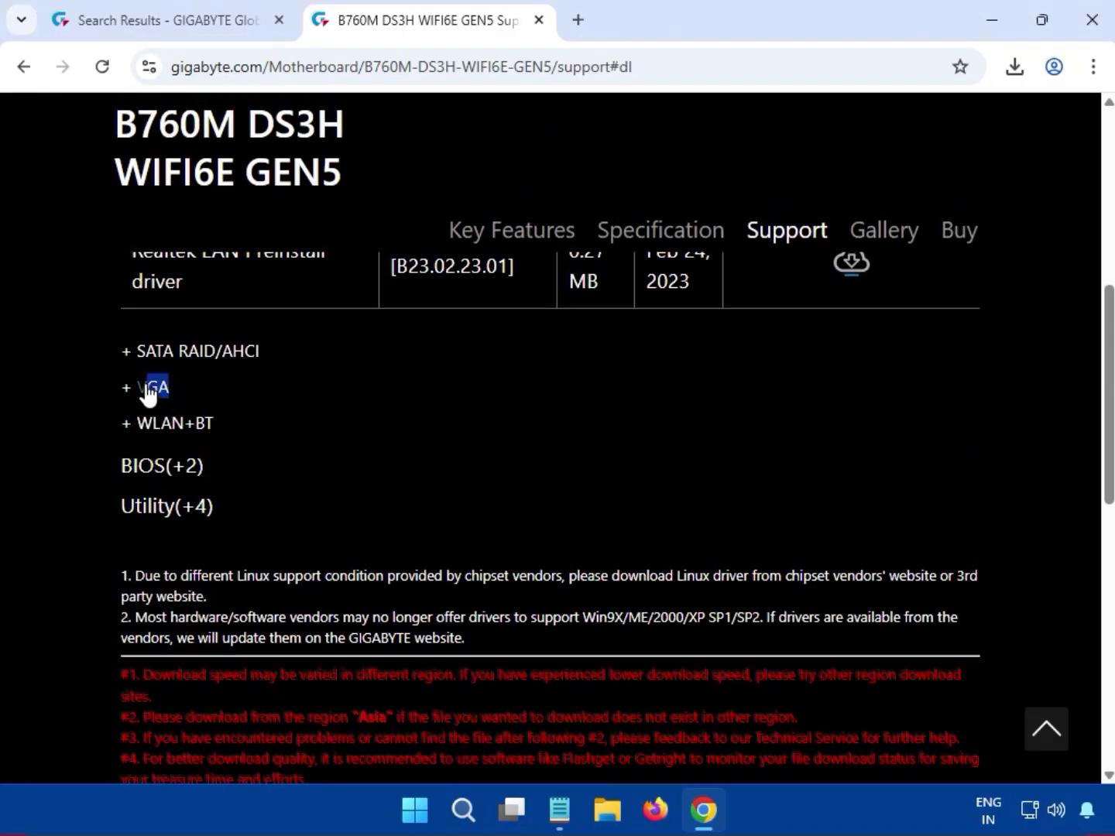
pyautogui.scroll(4, 259, 429)
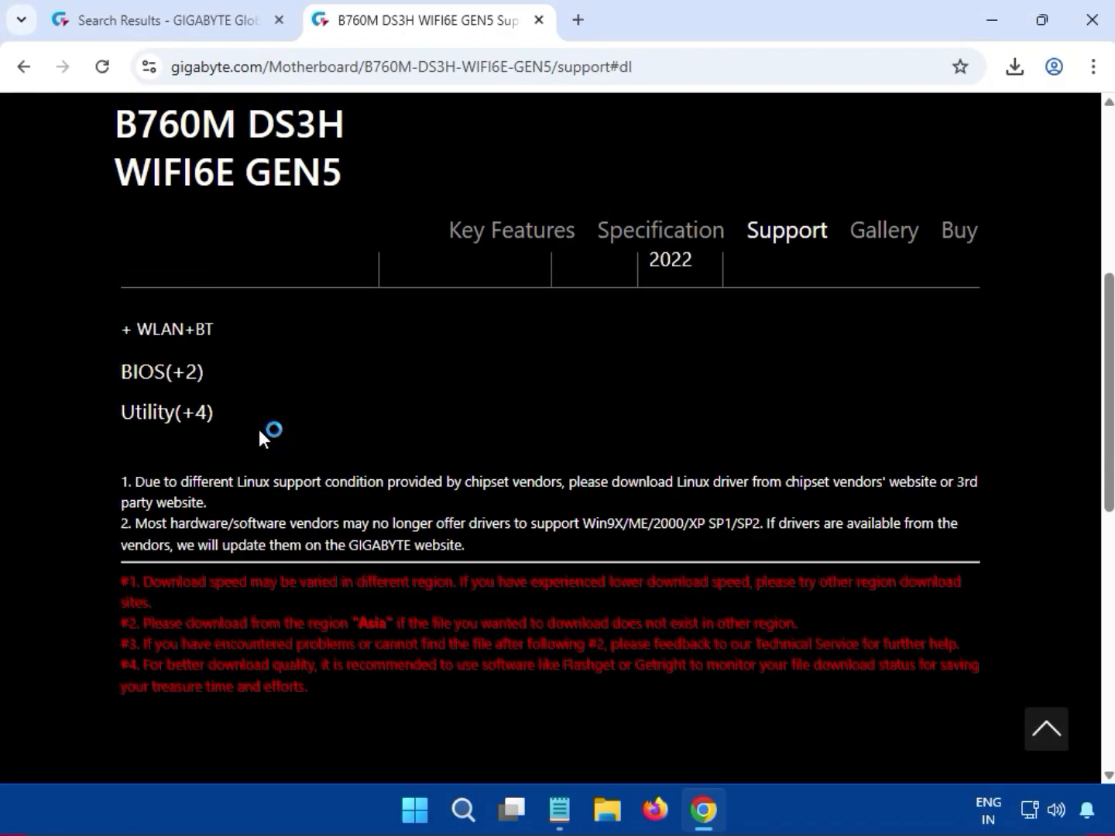
pyautogui.moveTo(129, 475); pyautogui.dragTo(314, 485)
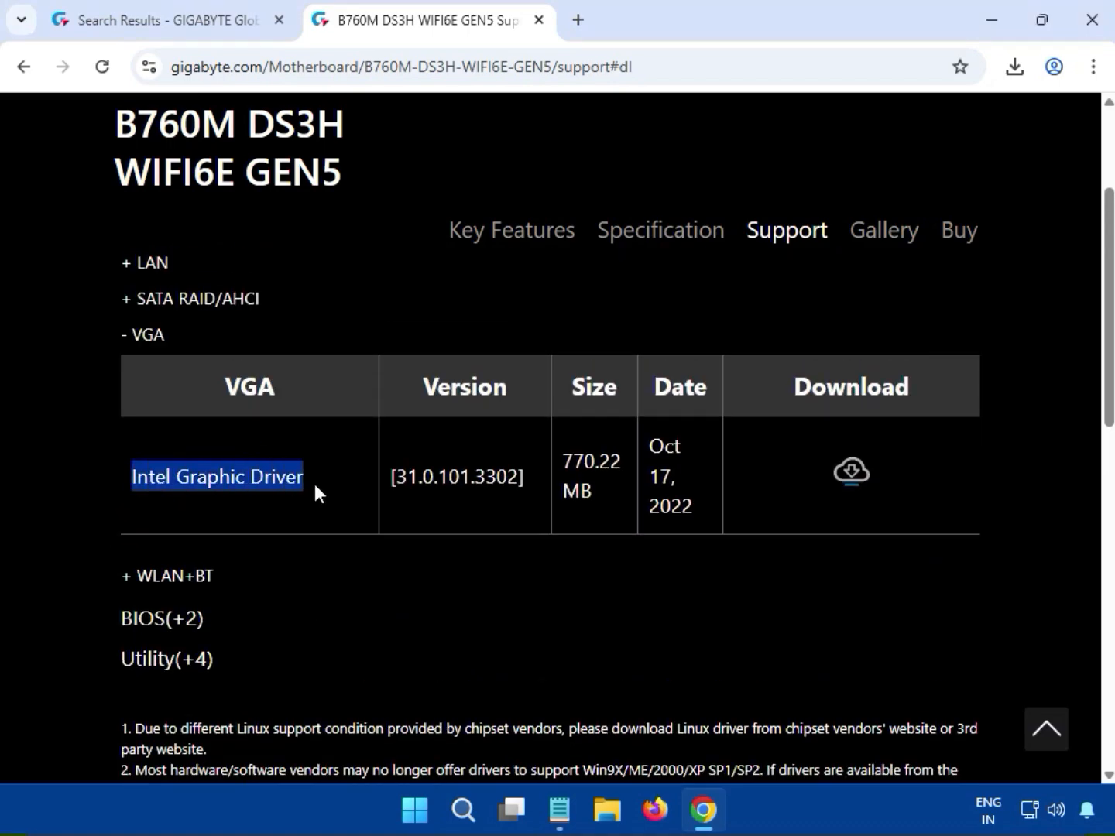
pyautogui.click(861, 473)
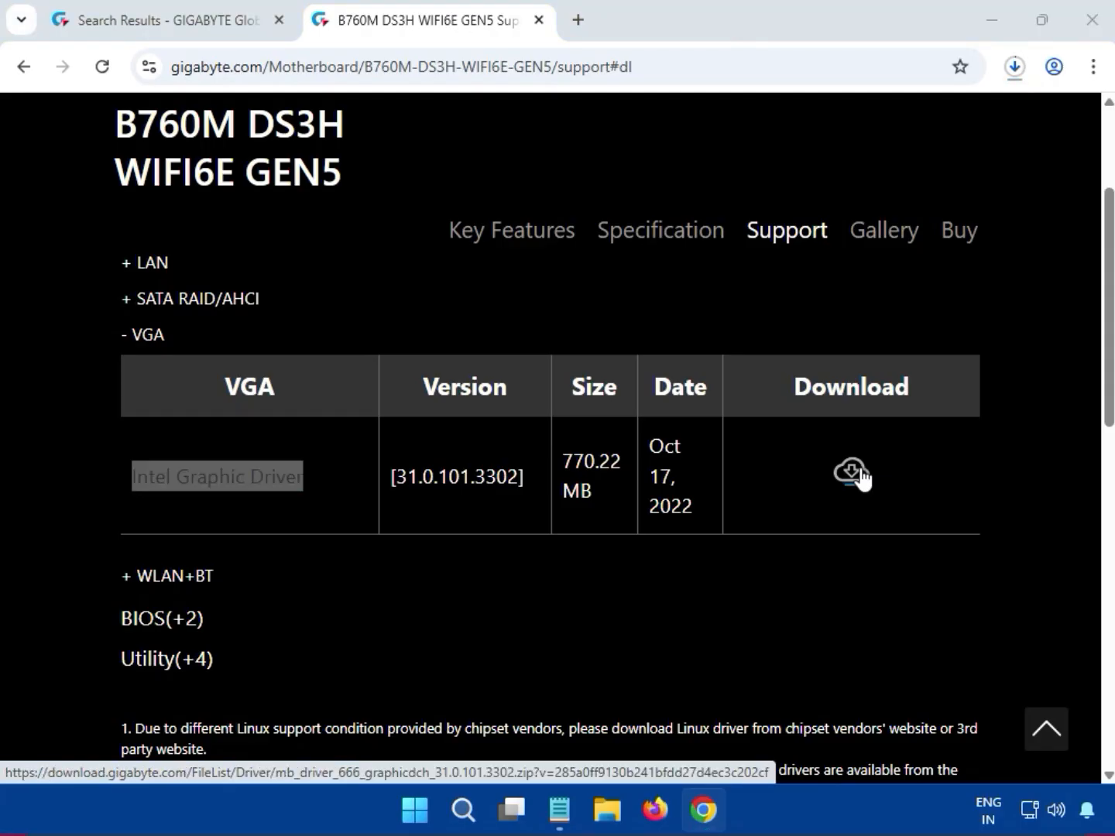
# Run mb_driver_666_graphicdch_31.0.101.3302.exe from the downloaded archive, allow it to make changes, and close the archive after installation.
pyautogui.click(1015, 70)
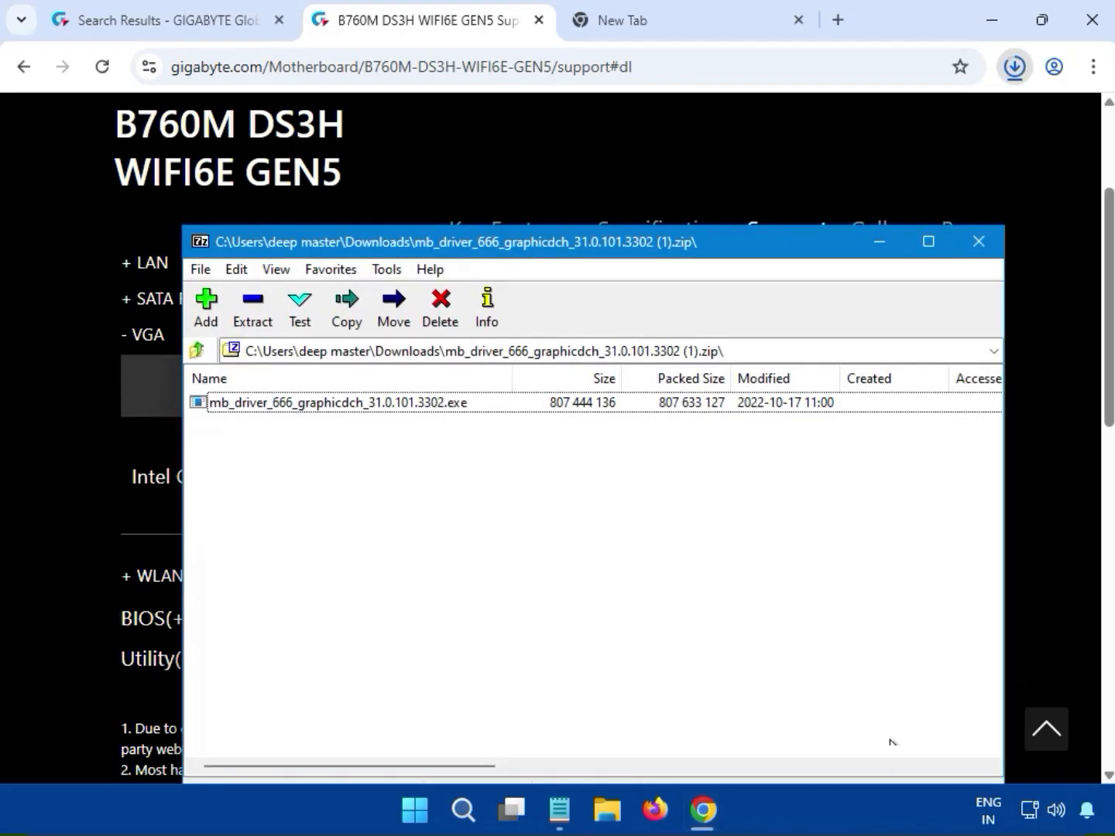
pyautogui.click(277, 403)
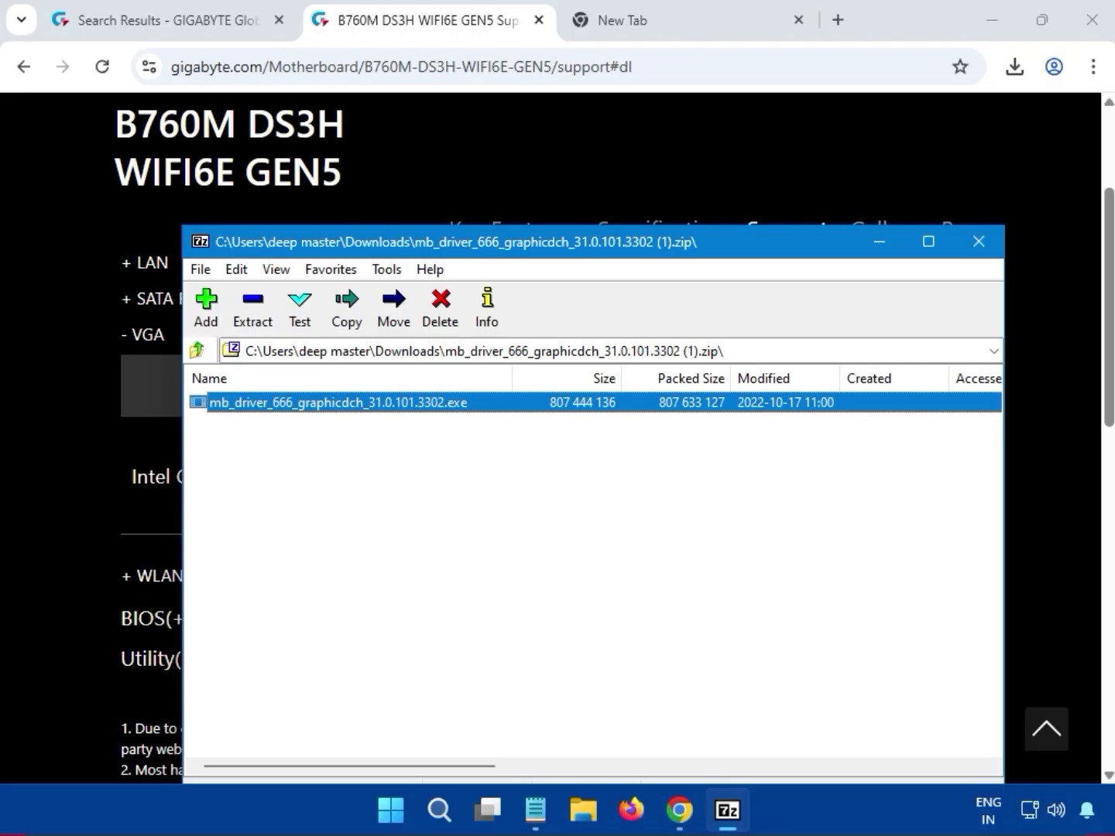
pyautogui.doubleClick(398, 401)
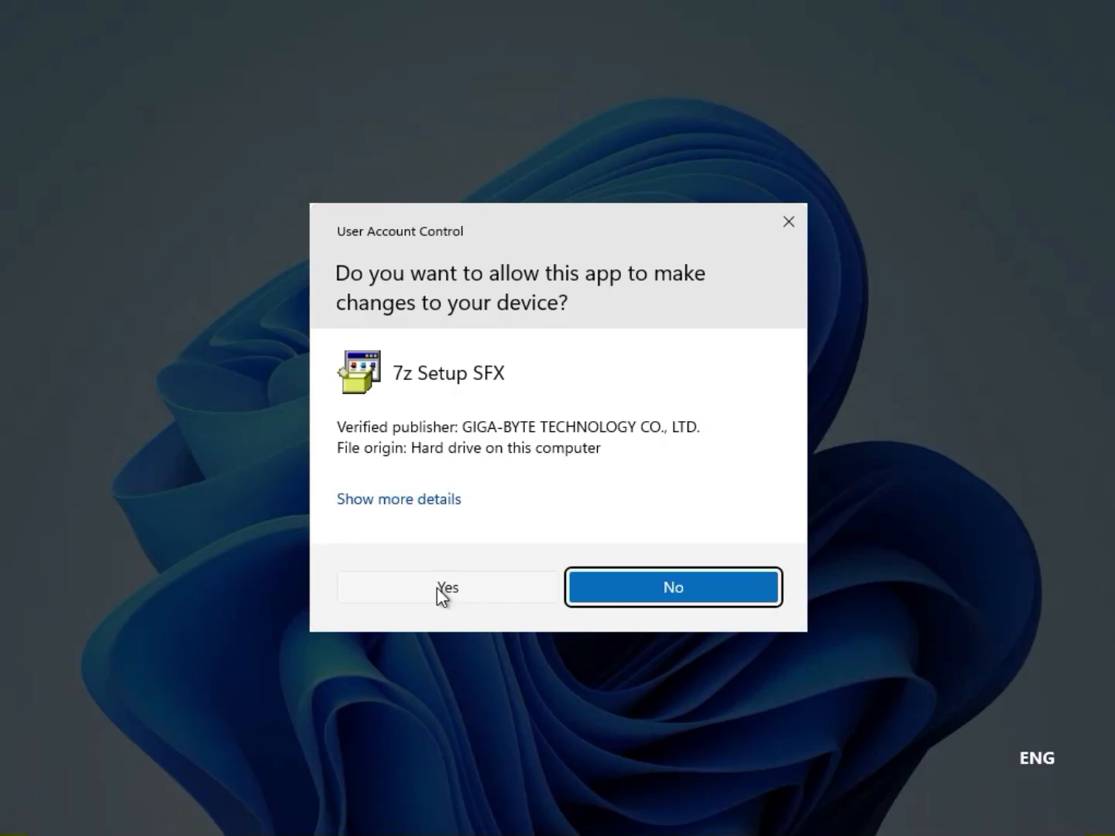
pyautogui.click(437, 587)
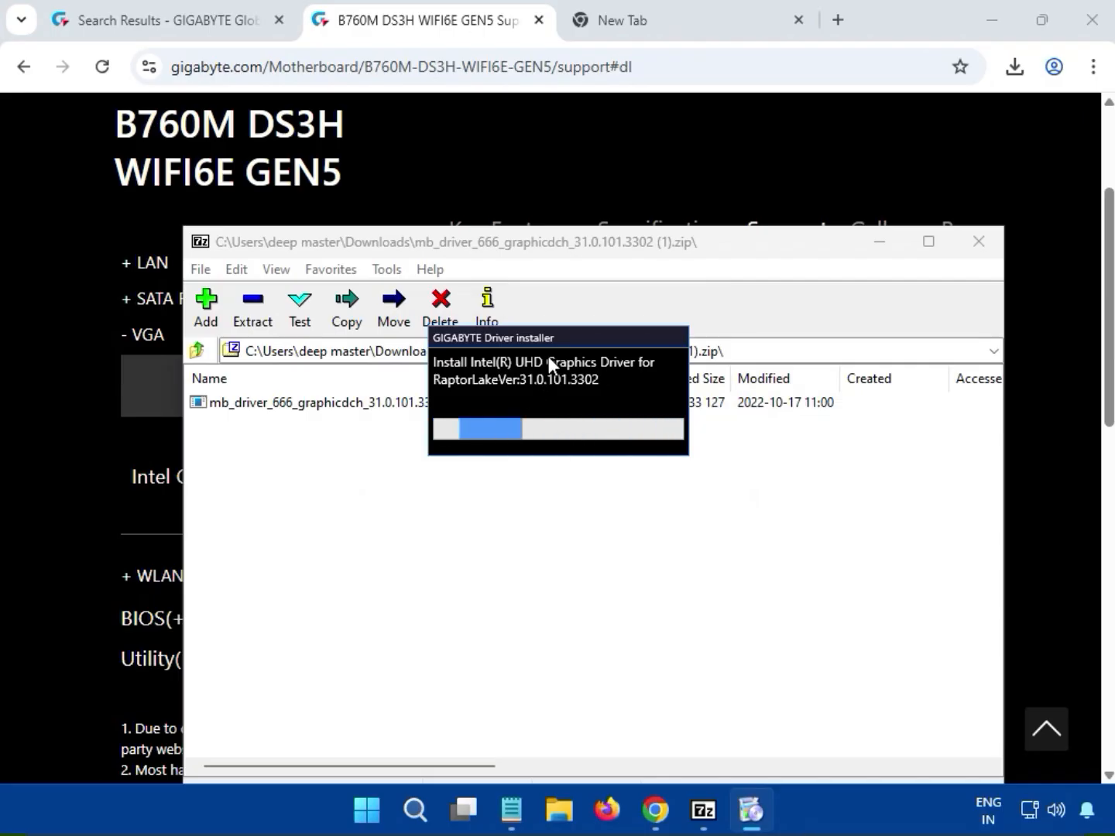
pyautogui.moveTo(548, 337); pyautogui.dragTo(557, 448)
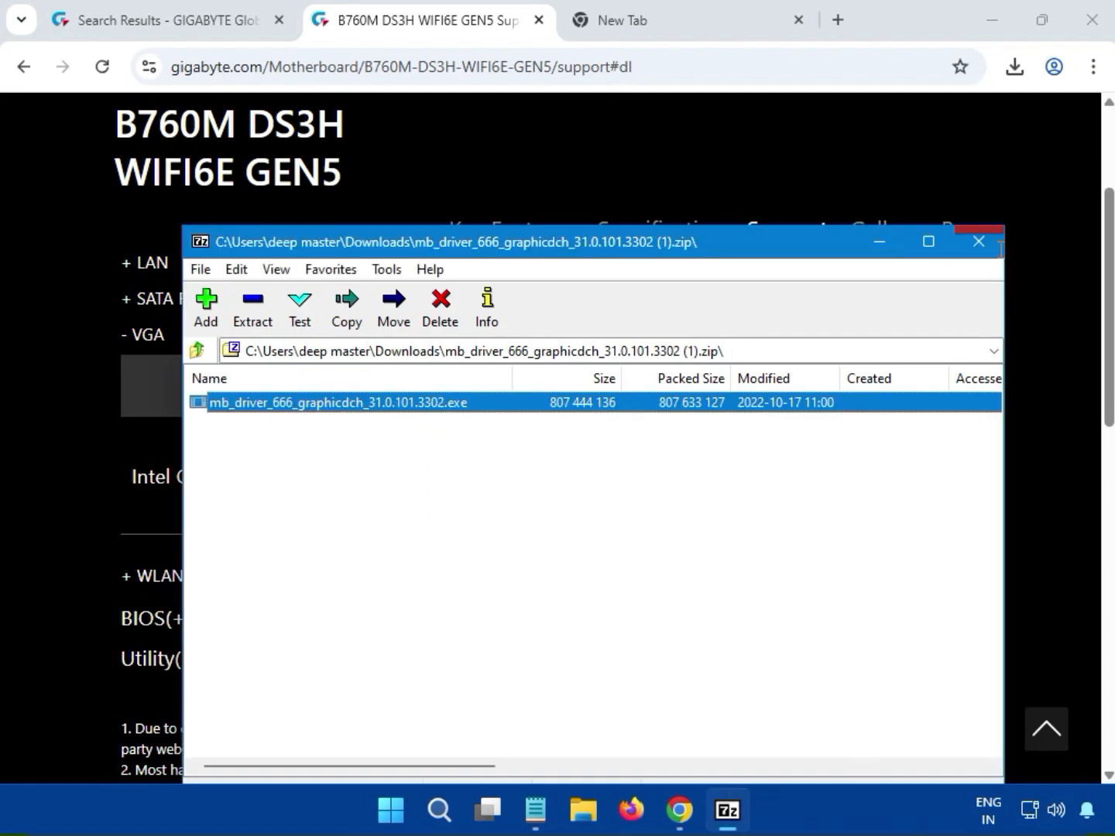
pyautogui.click(994, 243)
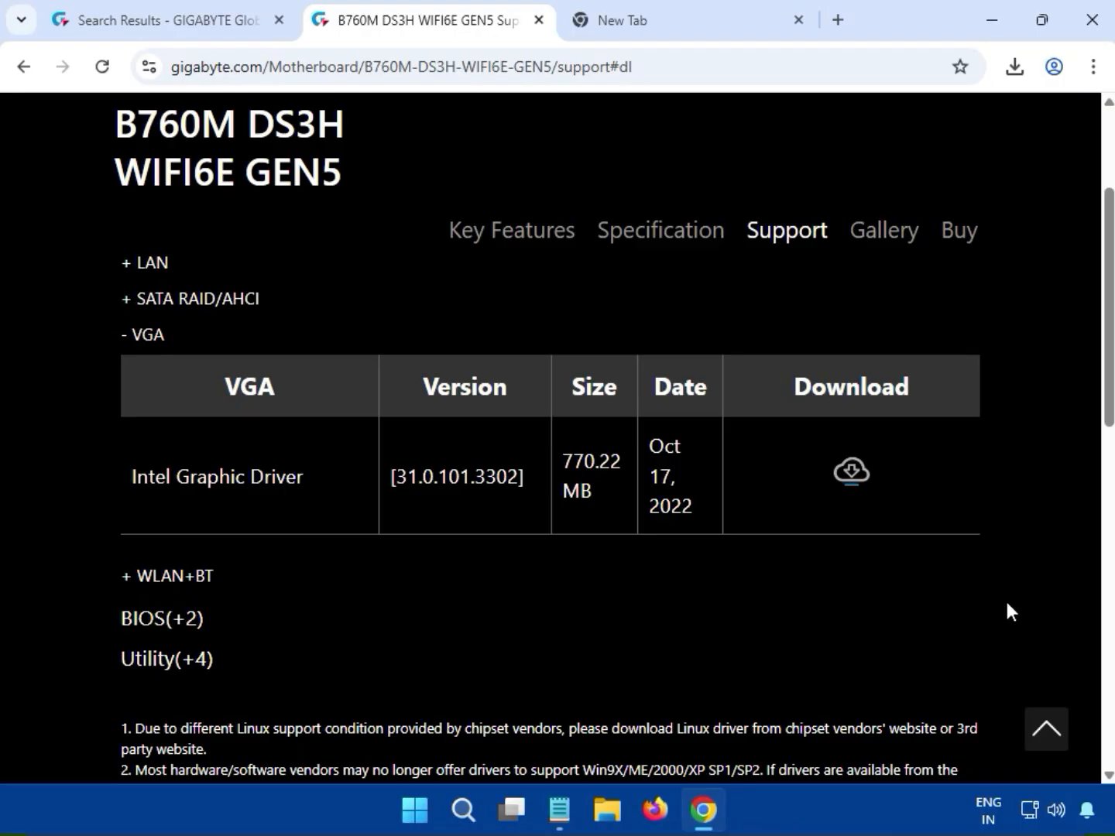
# Expand the WLAN+BT drivers and download the Intel Bluetooth Driver, version 23.140.0.5.
pyautogui.scroll(5, 1007, 604)
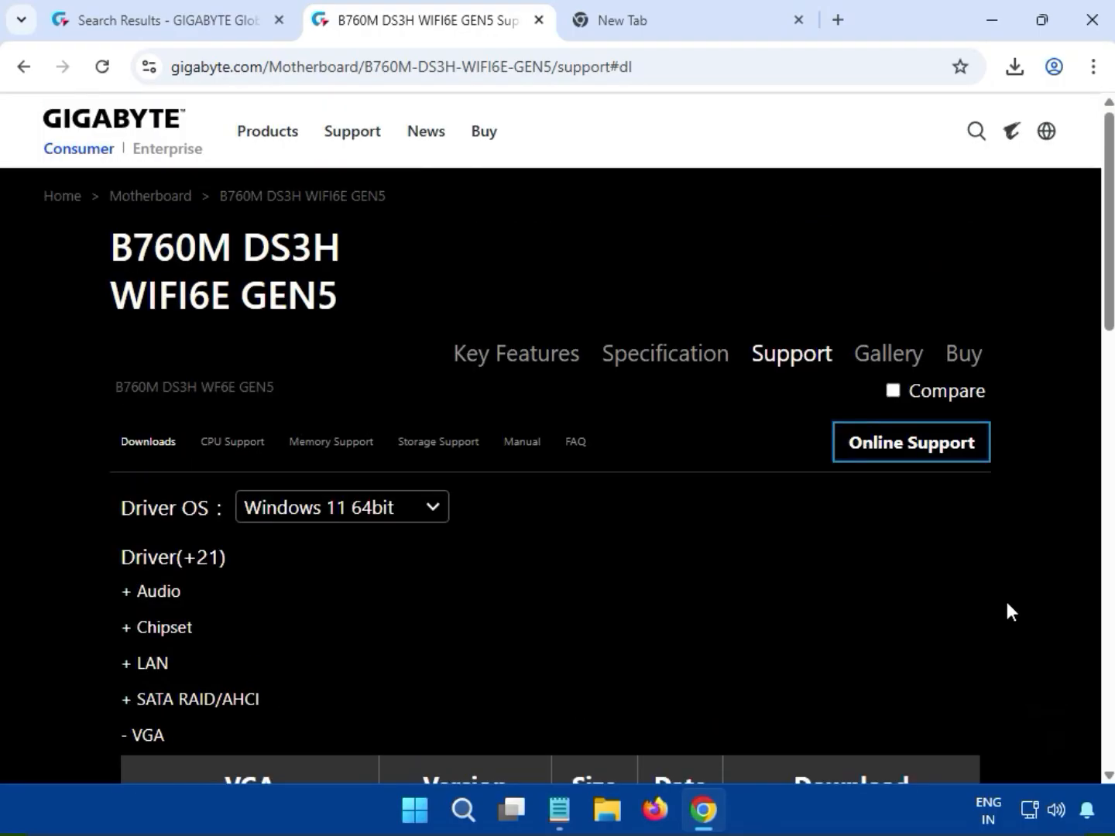
pyautogui.scroll(-6, 1007, 602)
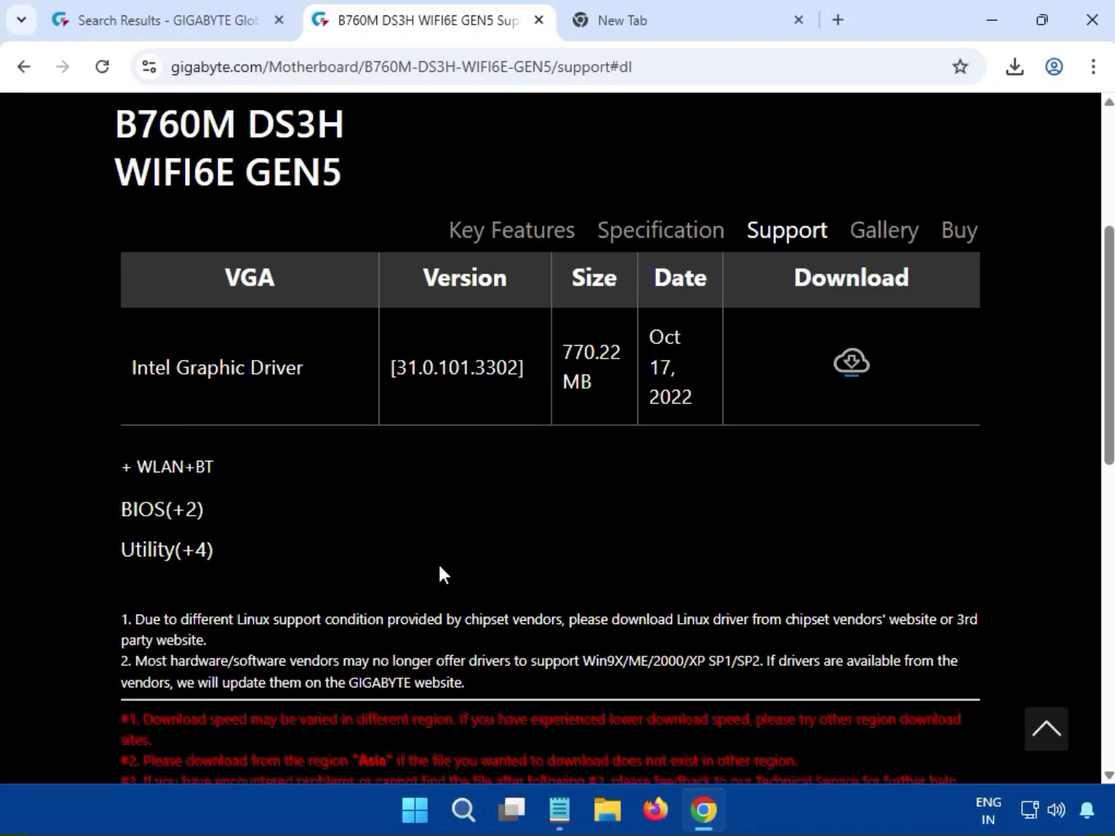
pyautogui.click(198, 471)
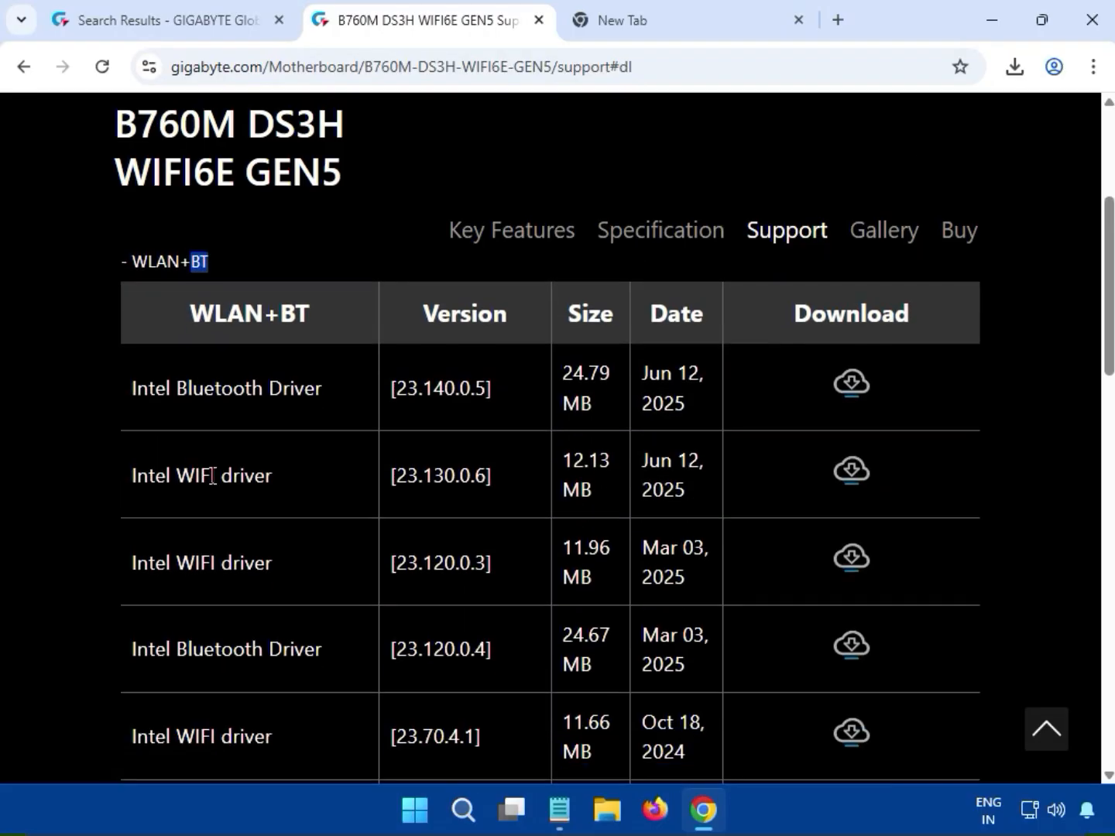
pyautogui.moveTo(109, 405); pyautogui.dragTo(493, 408)
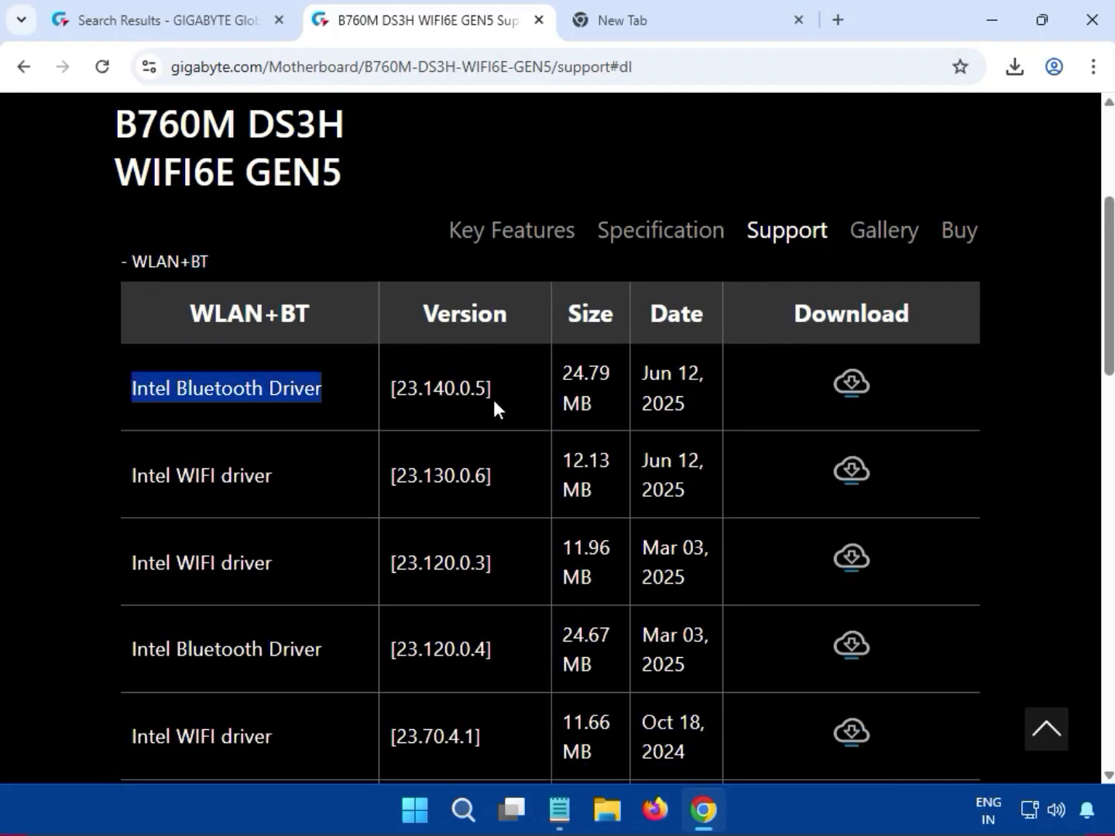
pyautogui.click(846, 383)
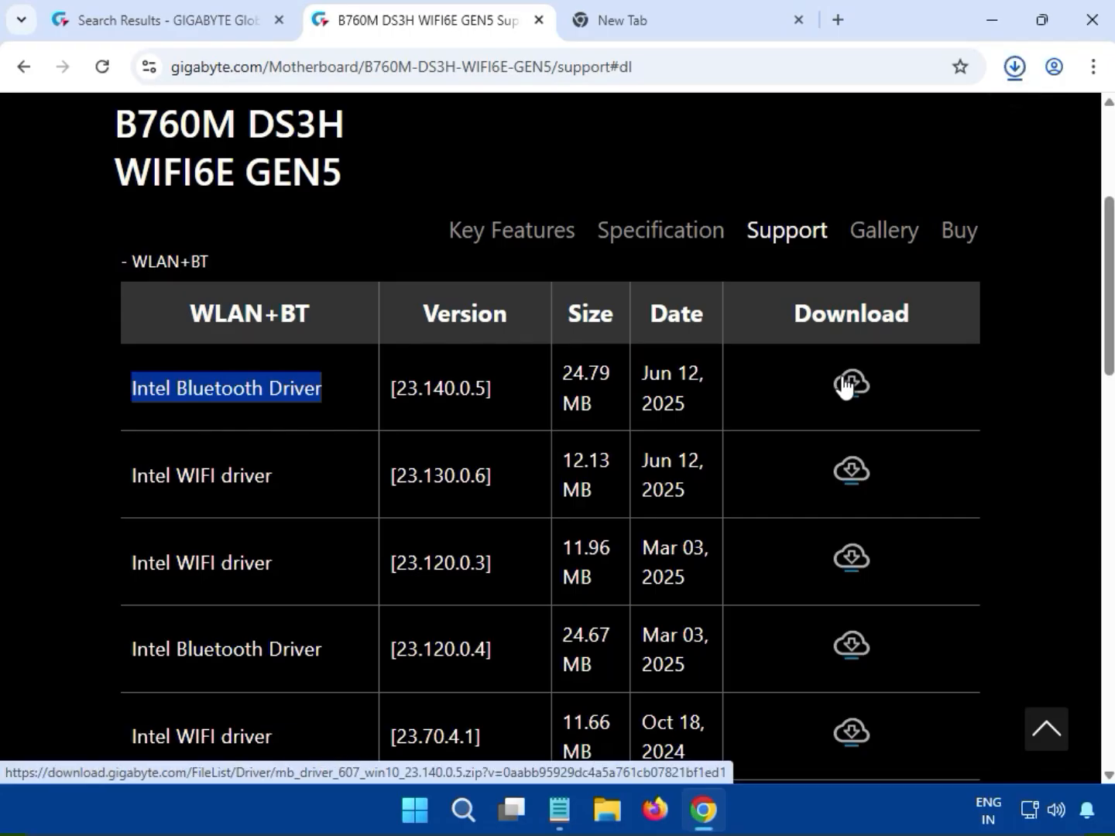
# Run mb_driver_607_win10_23.140.0.5.exe from the downloaded archive, allow it to make changes, and close the archive after installation.
pyautogui.click(1014, 67)
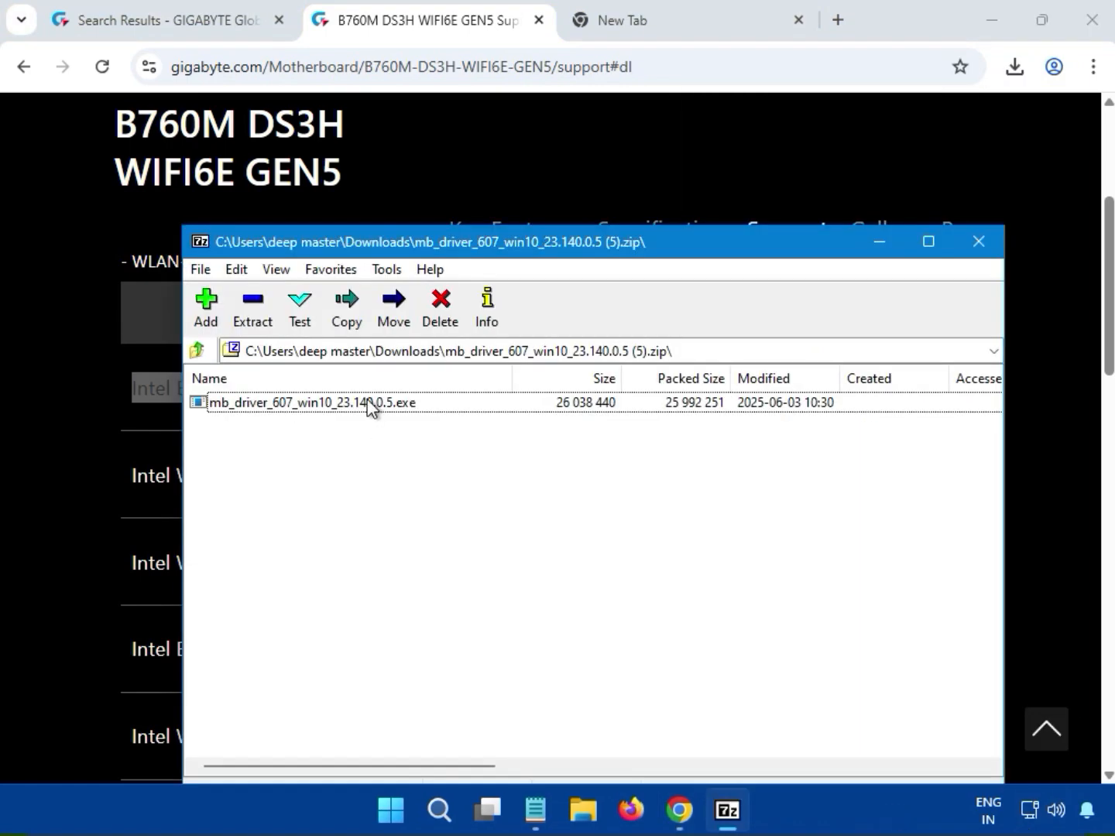
pyautogui.doubleClick(371, 404)
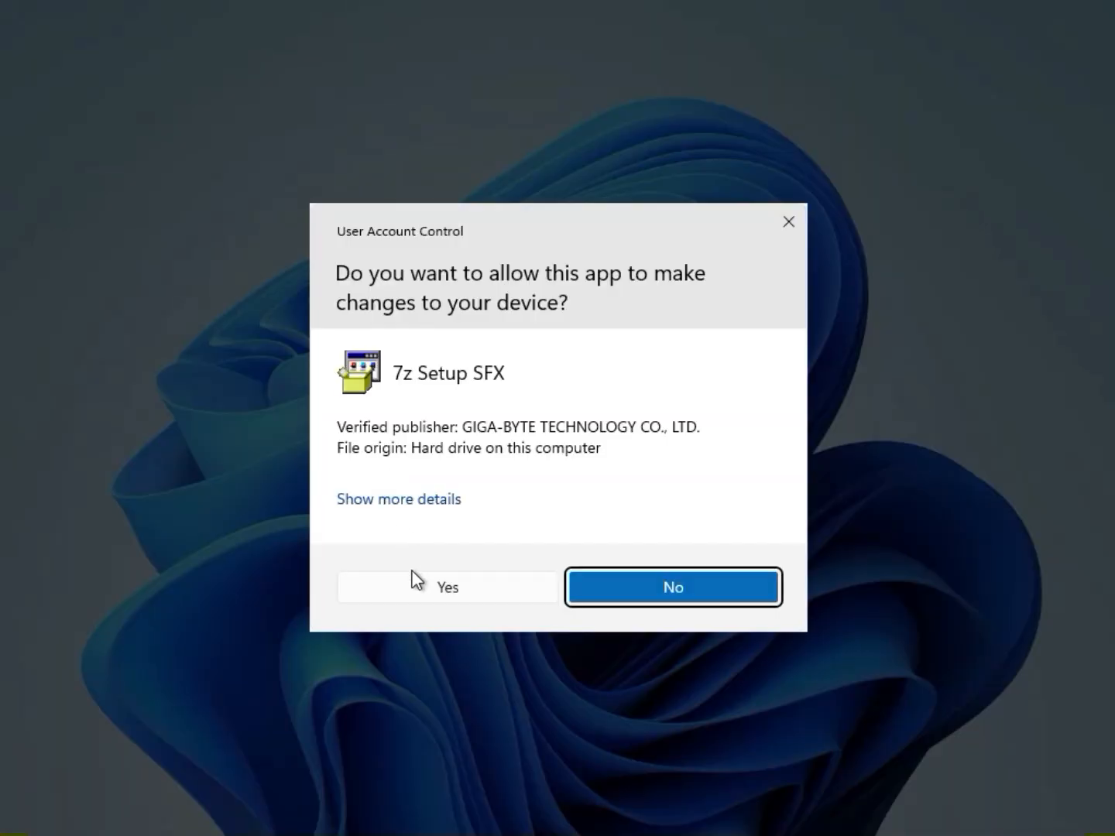
pyautogui.click(422, 596)
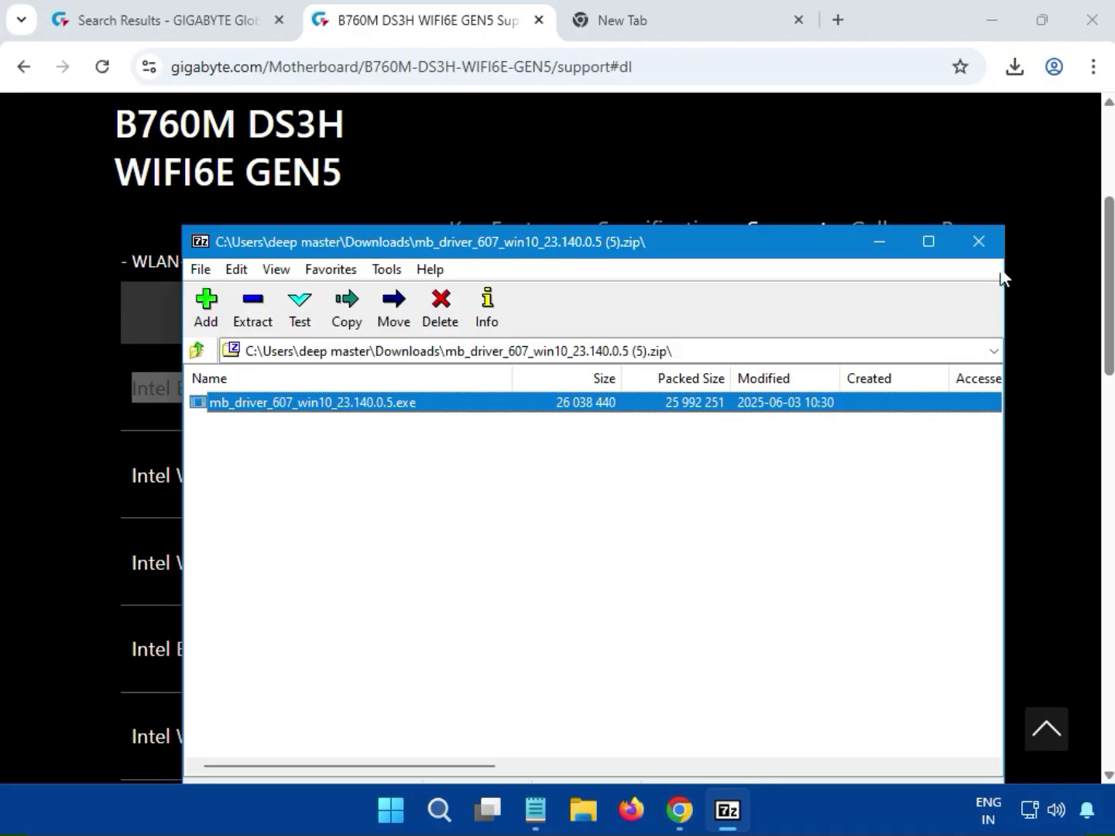
pyautogui.click(980, 241)
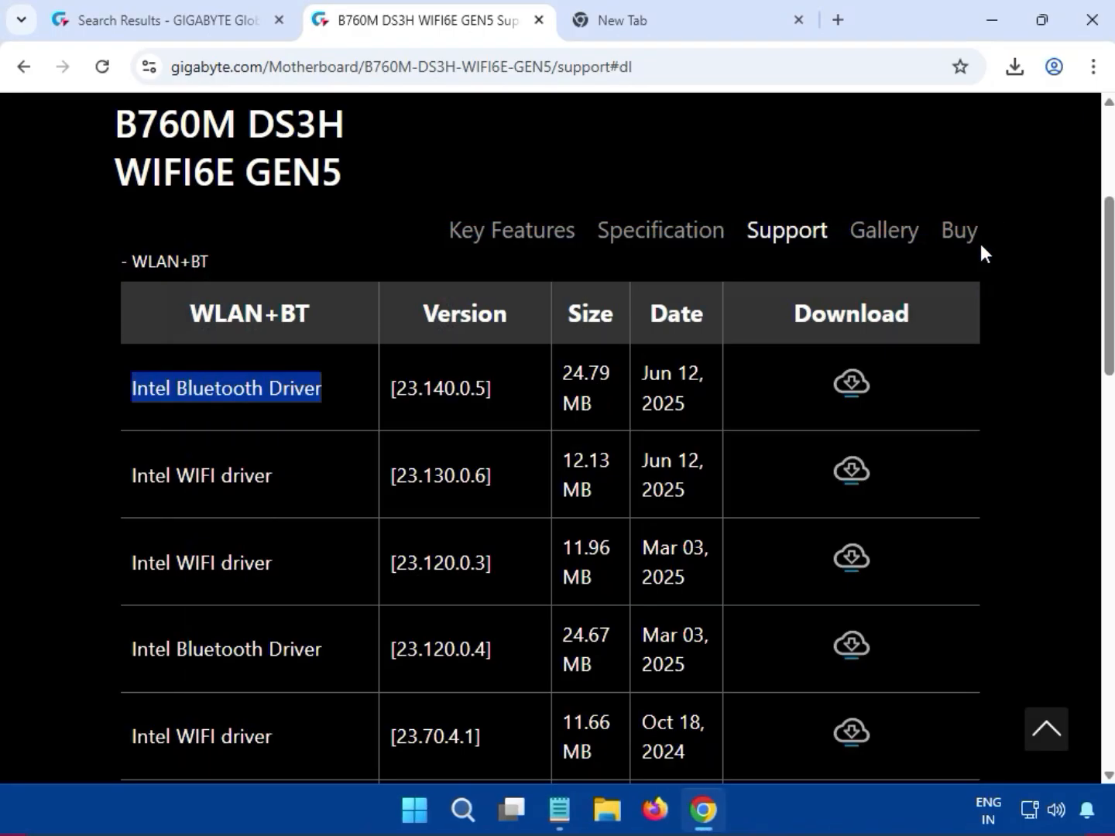
# Download the Intel WIFI driver, version 23.130.0.6, from the WLAN+BT drivers.
pyautogui.click(1054, 365)
pyautogui.scroll(5, 1053, 366)
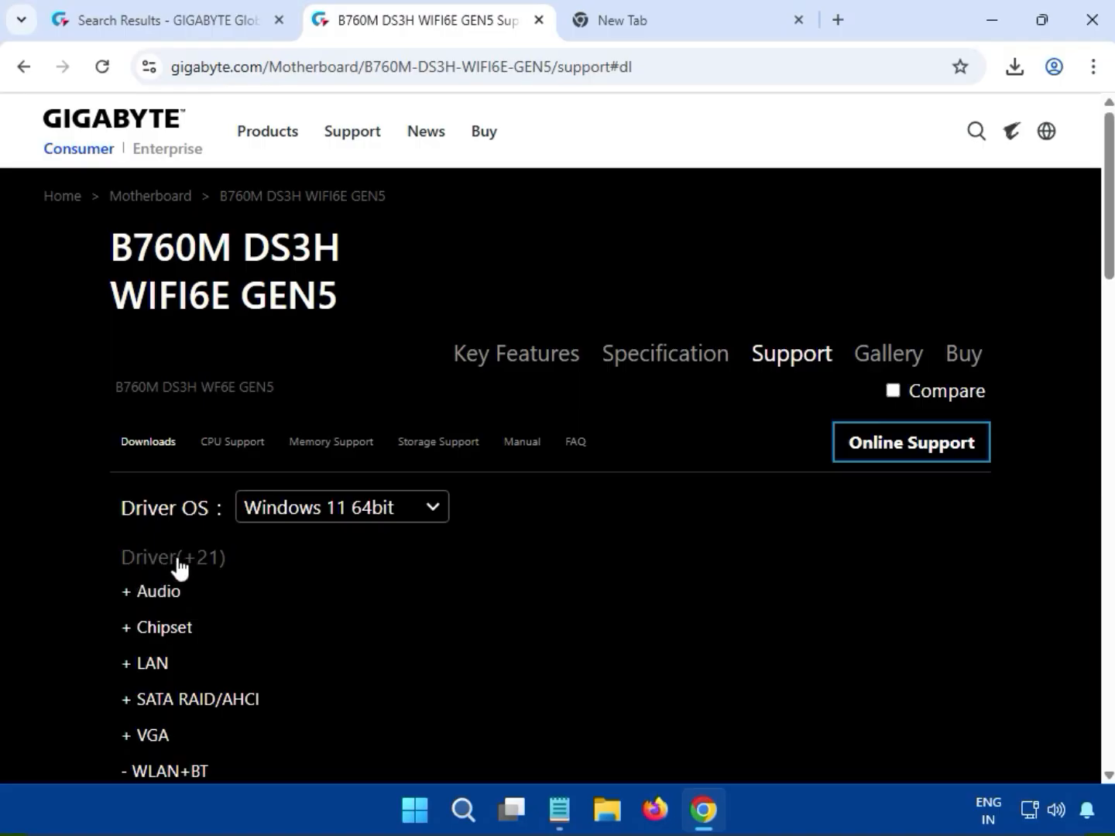
pyautogui.scroll(-6, 432, 607)
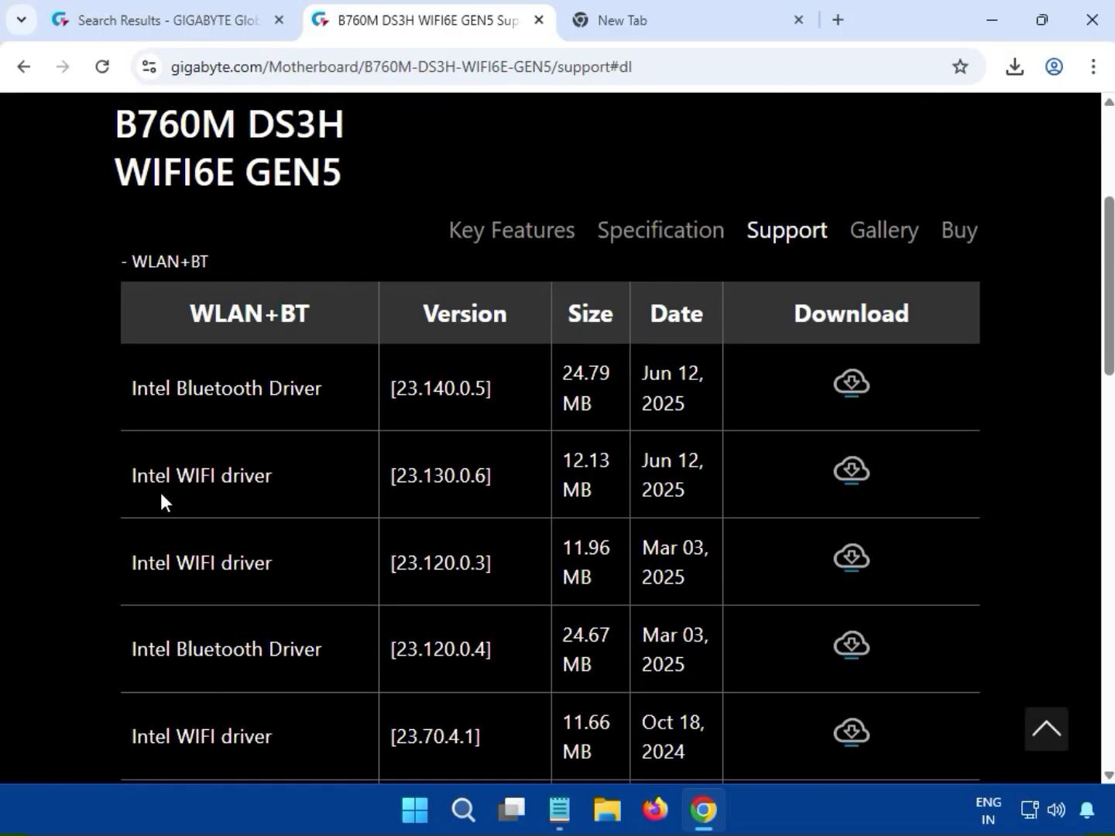
pyautogui.scroll(3, 124, 510)
pyautogui.moveTo(138, 480); pyautogui.dragTo(180, 481)
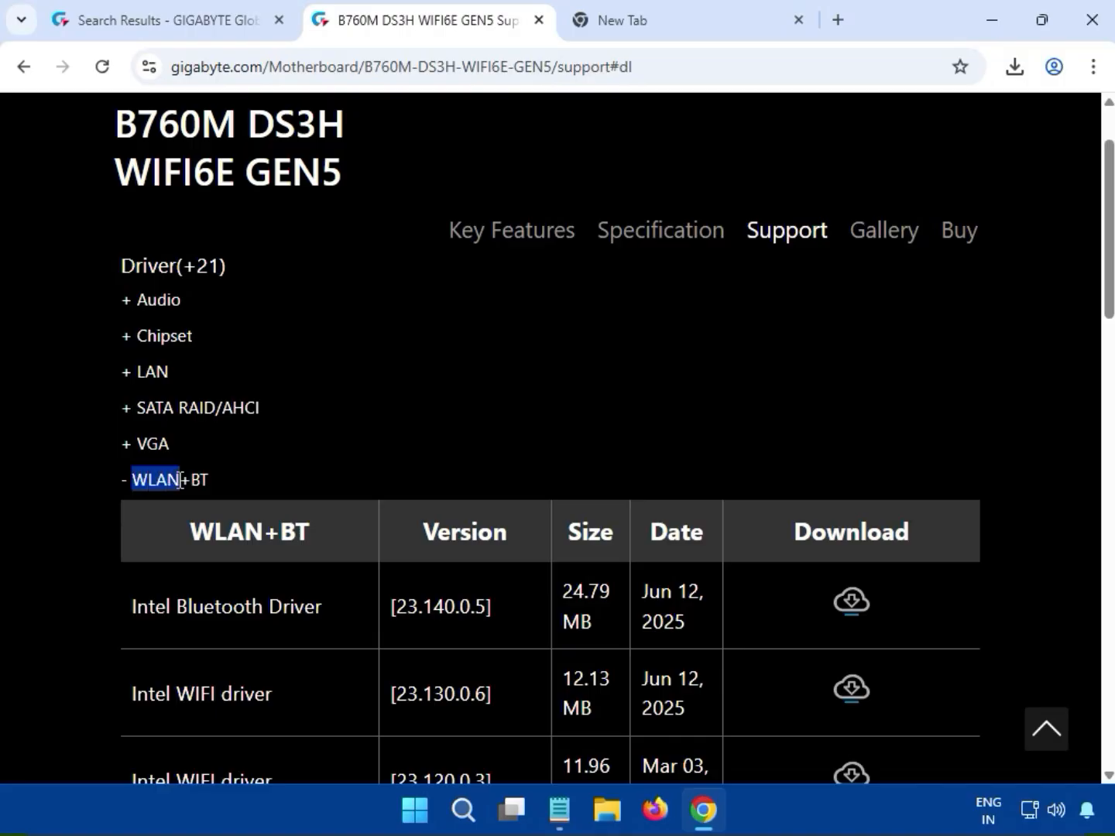
pyautogui.scroll(-1, 183, 551)
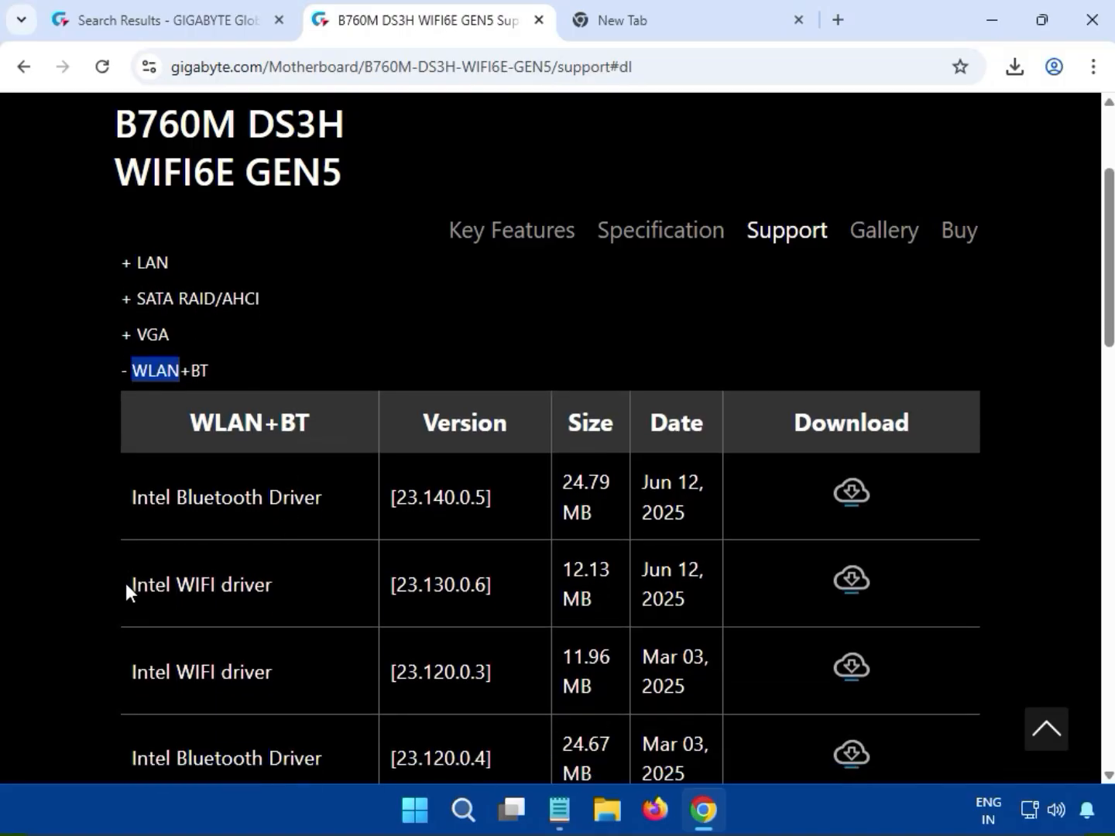
pyautogui.moveTo(126, 584); pyautogui.dragTo(260, 584)
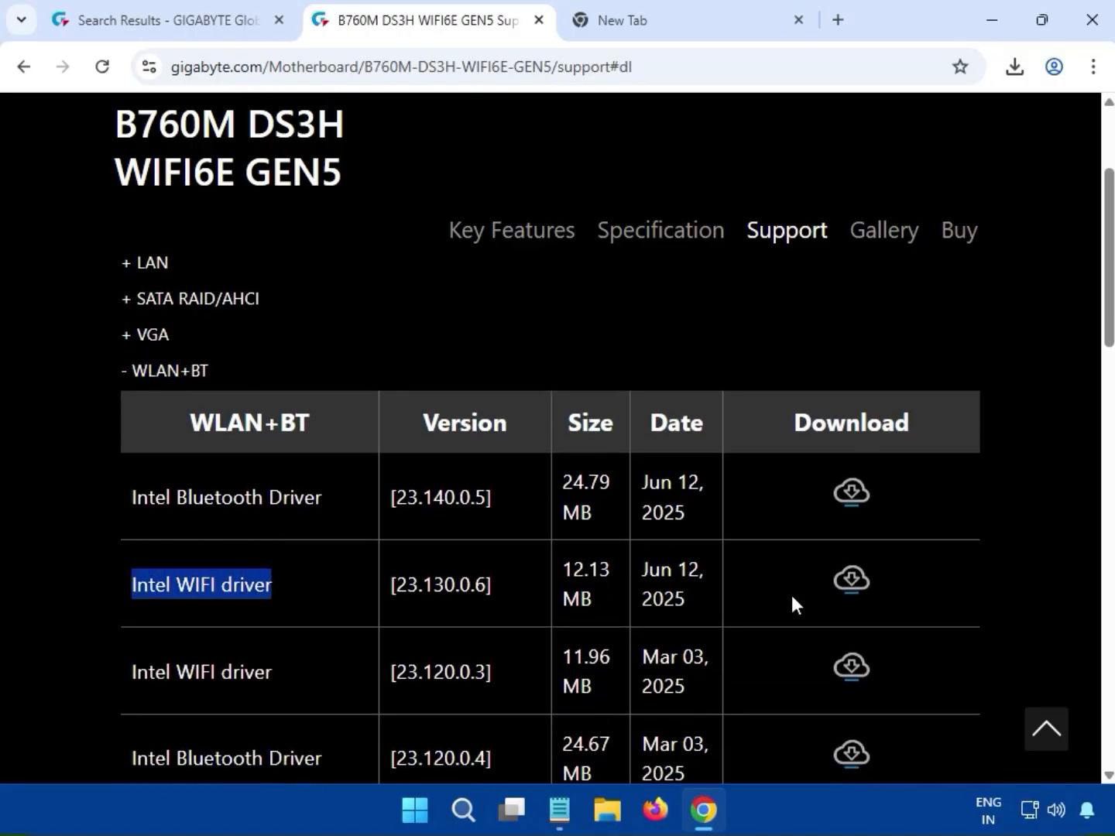
pyautogui.click(862, 587)
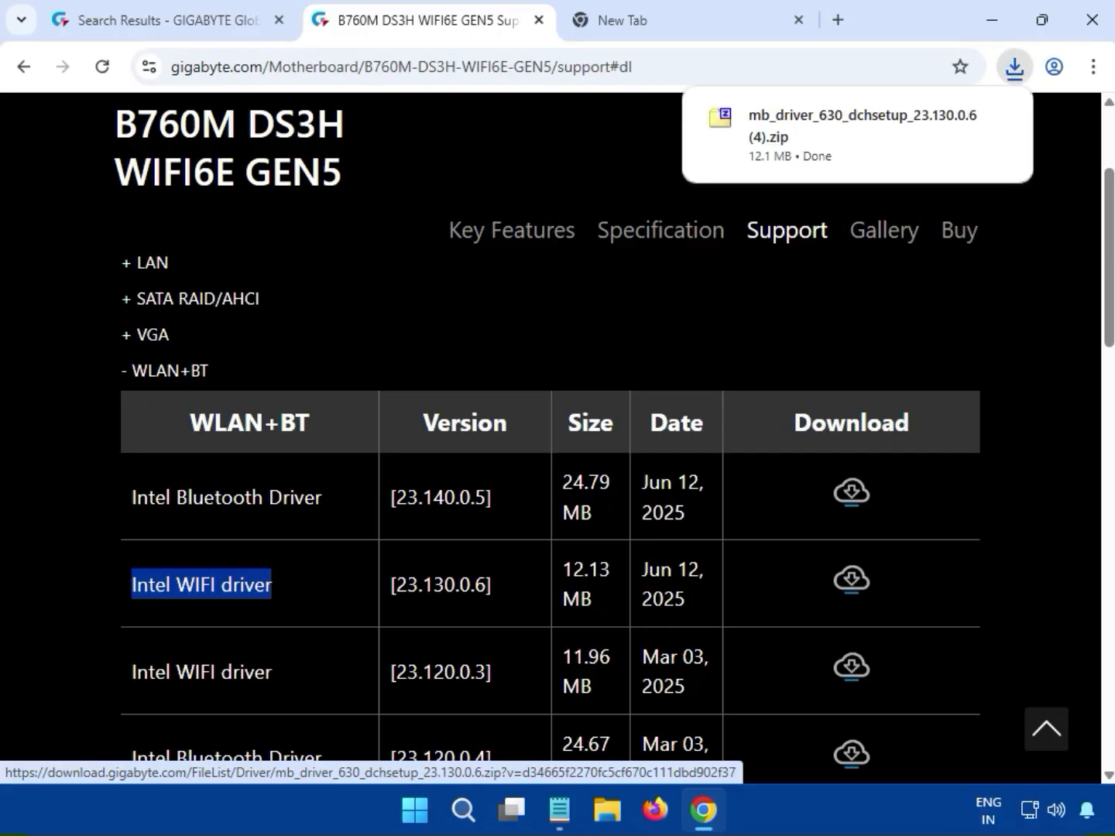
# Run mb_driver_630_dchsetup_23.130.0.6.exe from the downloaded archive, allow it to make changes, and close the archive after installation.
pyautogui.click(888, 147)
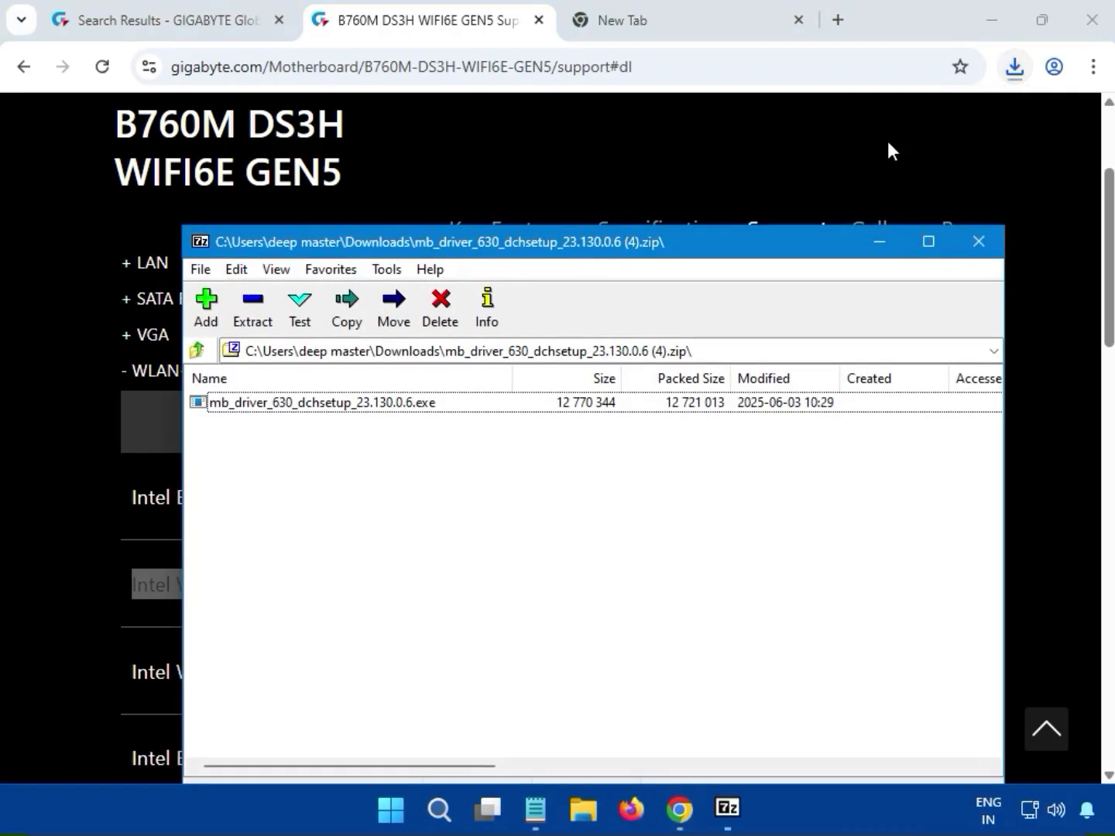
pyautogui.doubleClick(314, 401)
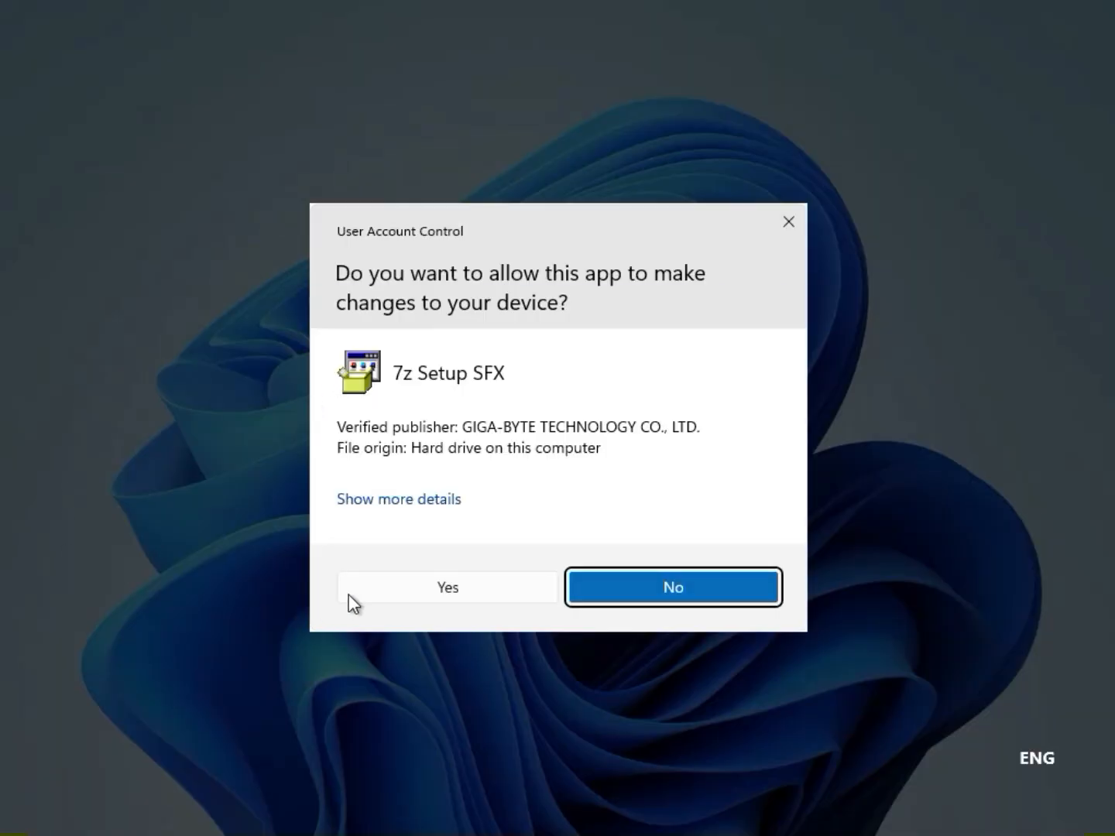
pyautogui.click(349, 595)
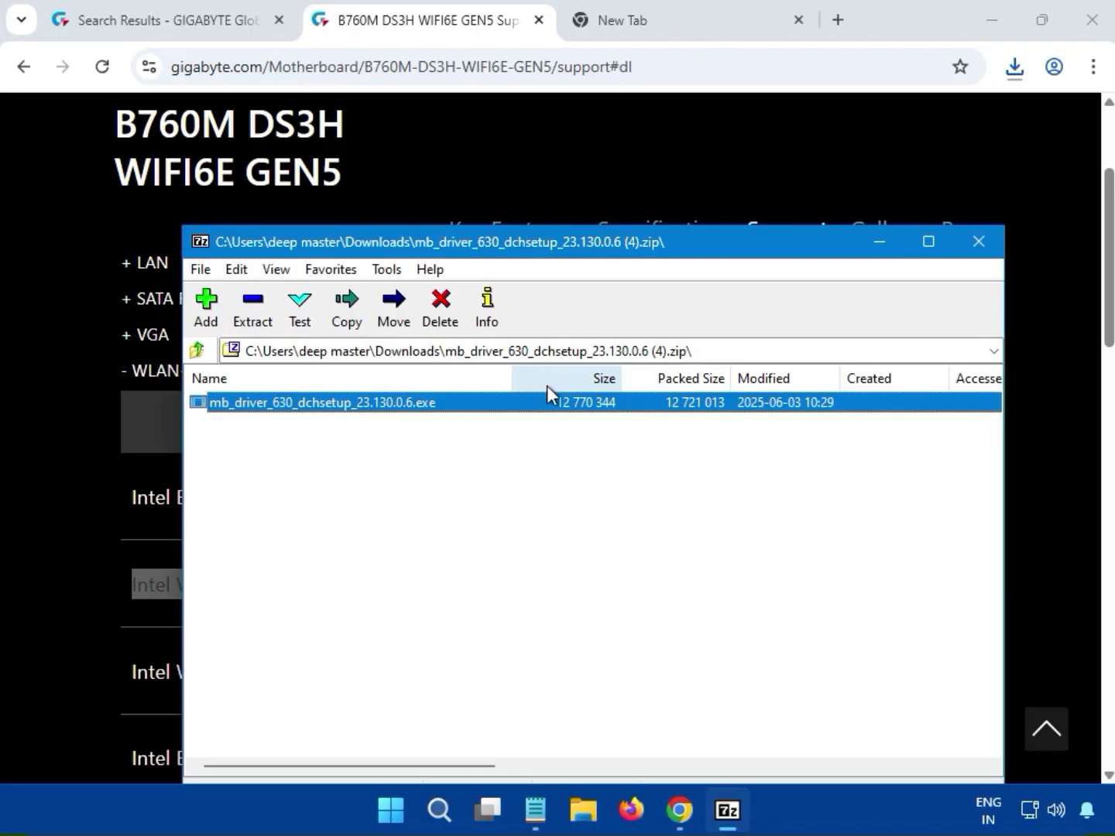
pyautogui.click(980, 240)
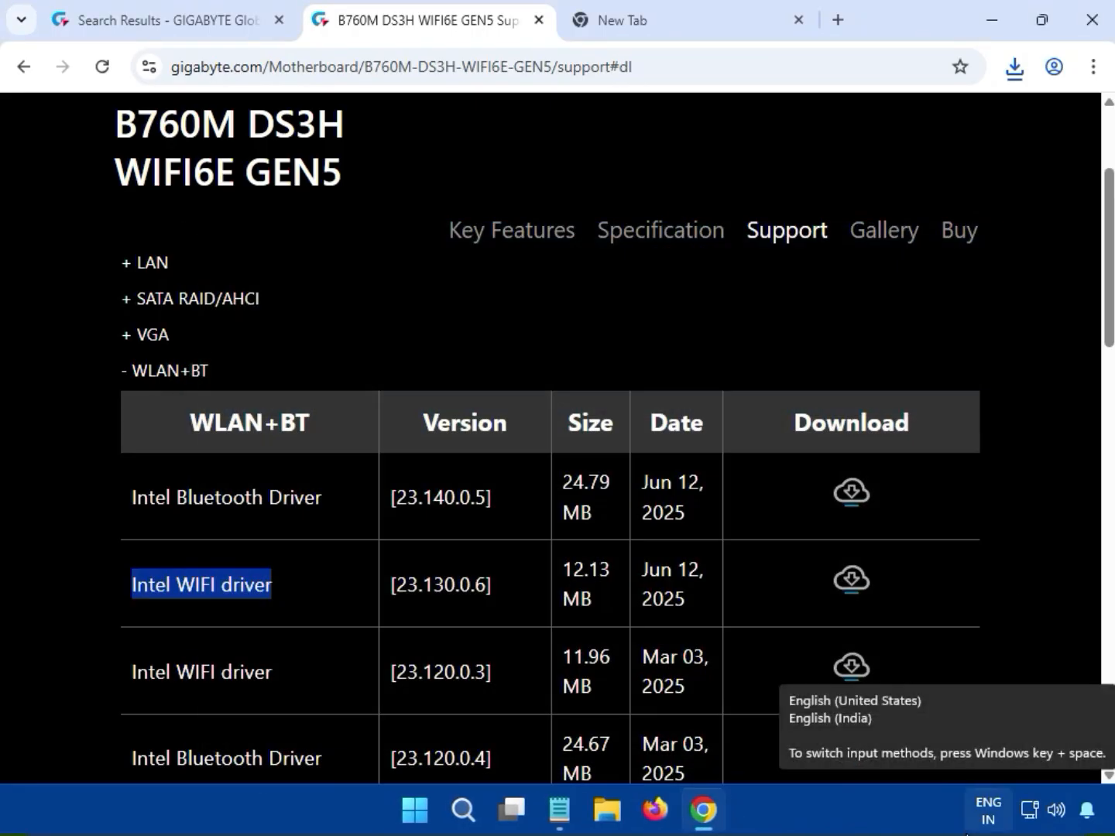